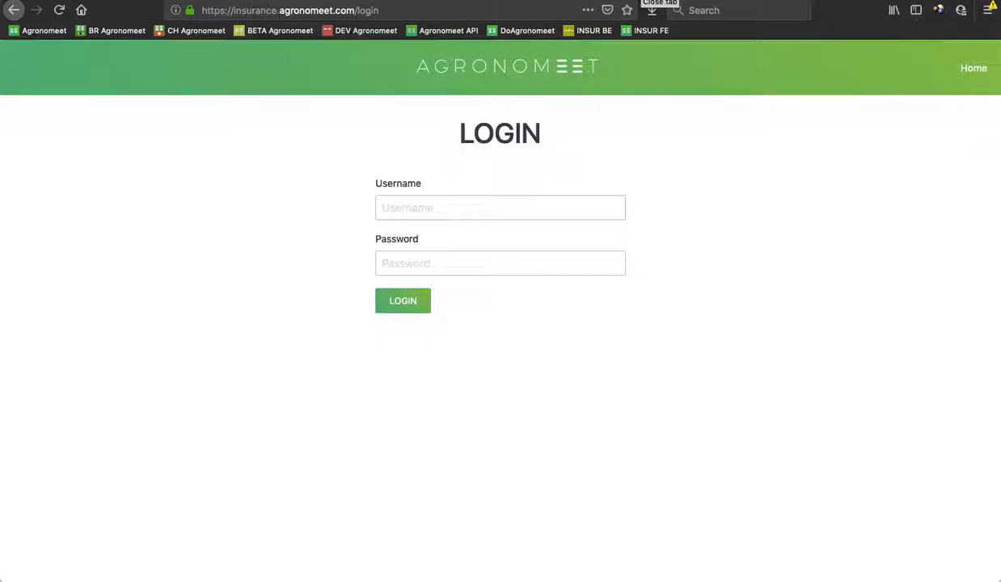
Open the insurance.agronomeet.com site in the browser.
{"action": "left_click", "coordinate": [398, 10]}
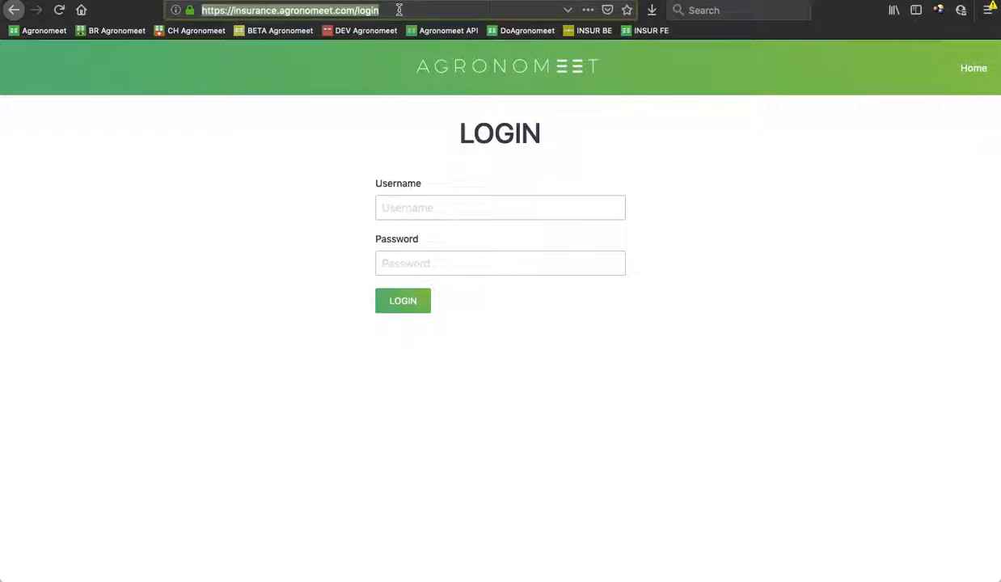
{"action": "type", "text": "ins"}
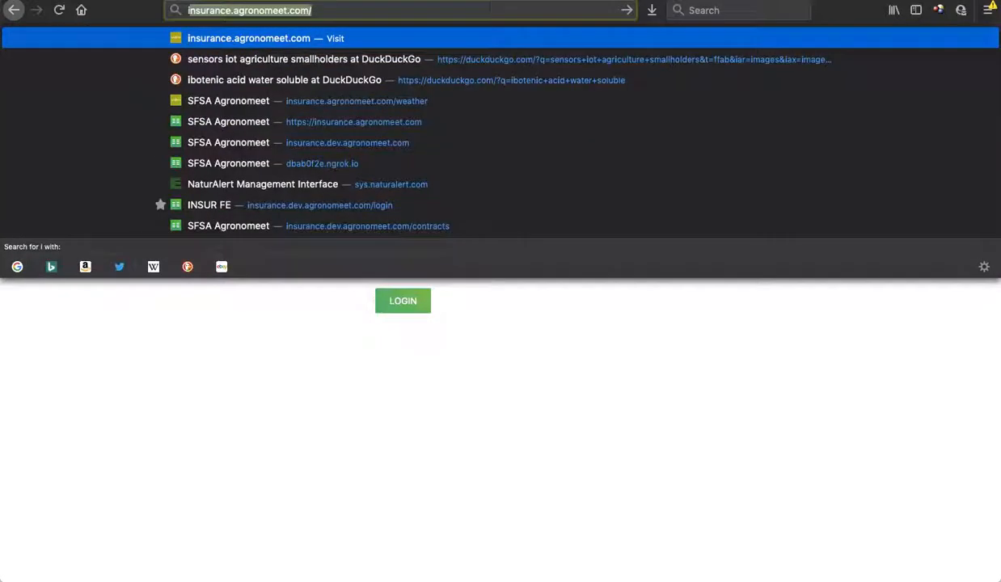
{"action": "type", "text": "urance.agronom"}
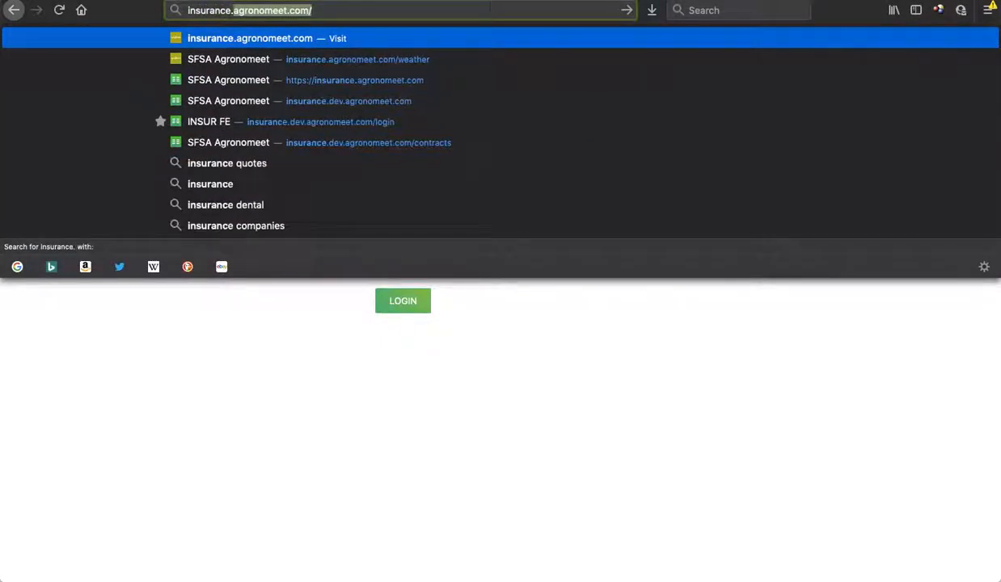
{"action": "type", "text": "eet.com"}
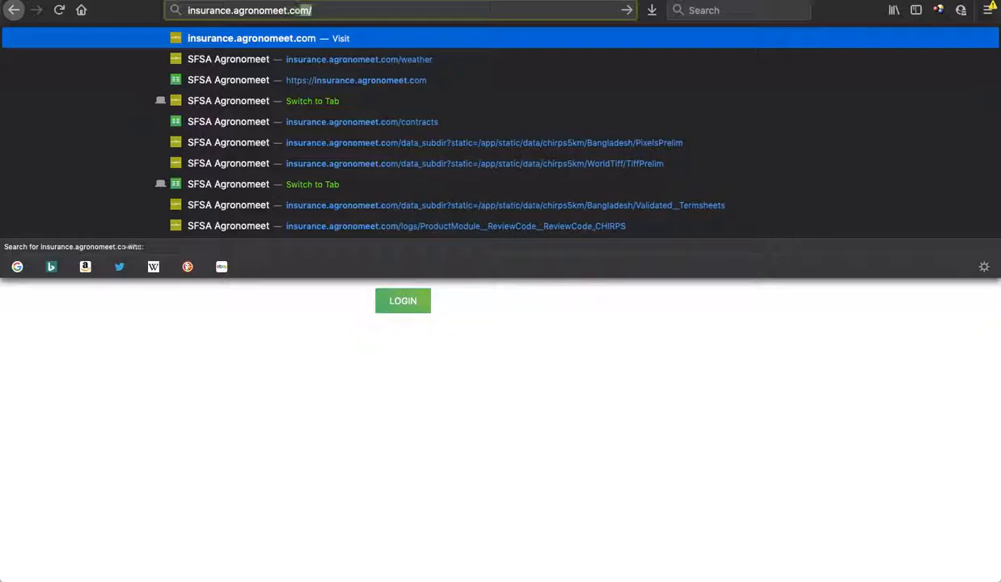
{"action": "key", "text": "Return"}
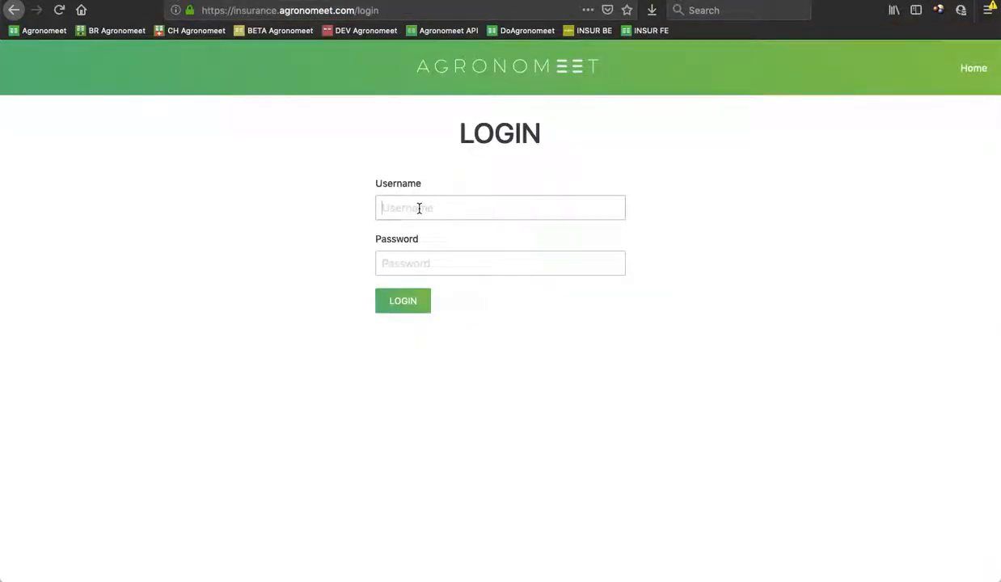
Log in with the saved actuary account, filling in its username and password.
{"action": "left_click", "coordinate": [419, 208]}
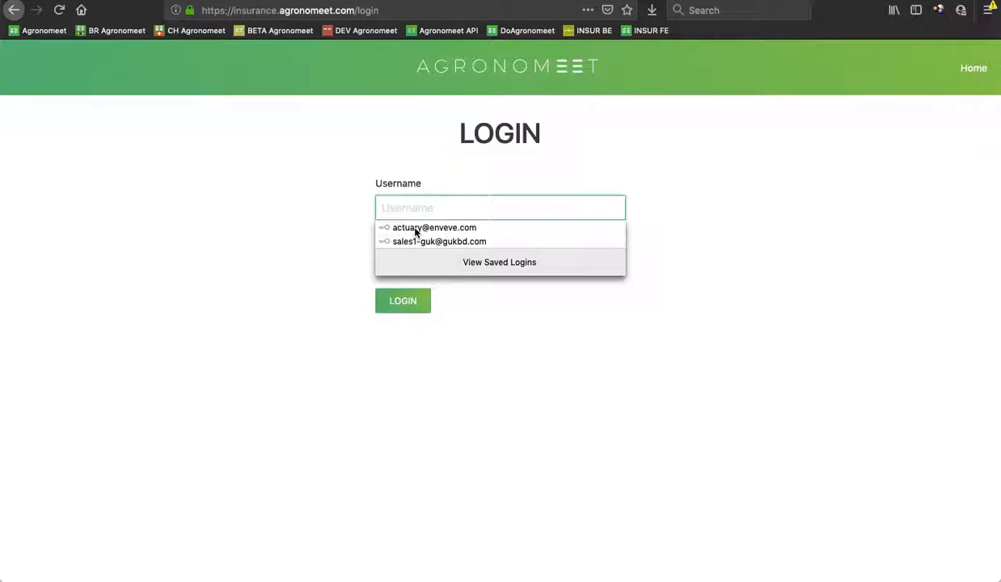
{"action": "left_click", "coordinate": [413, 229]}
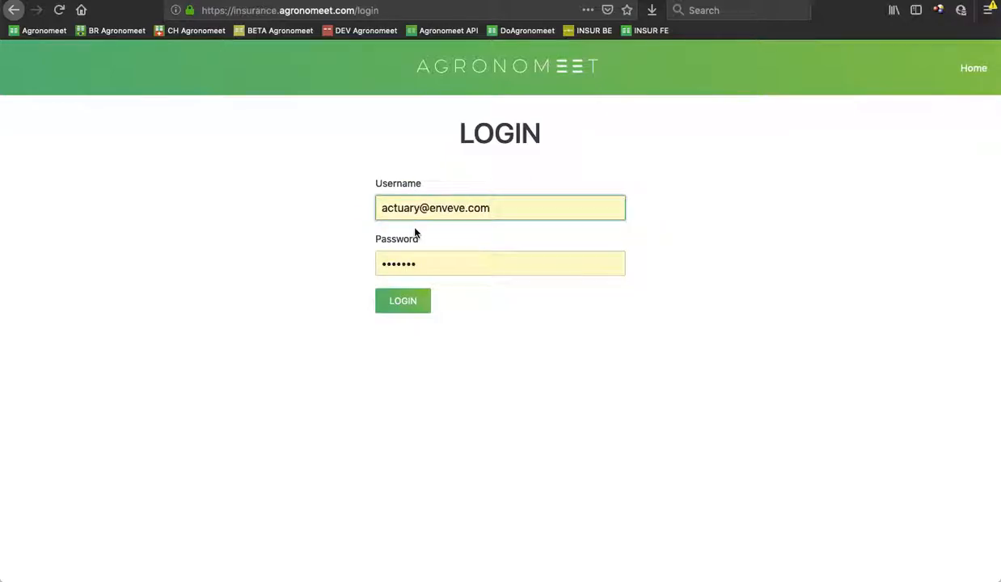
{"action": "left_click", "coordinate": [401, 306]}
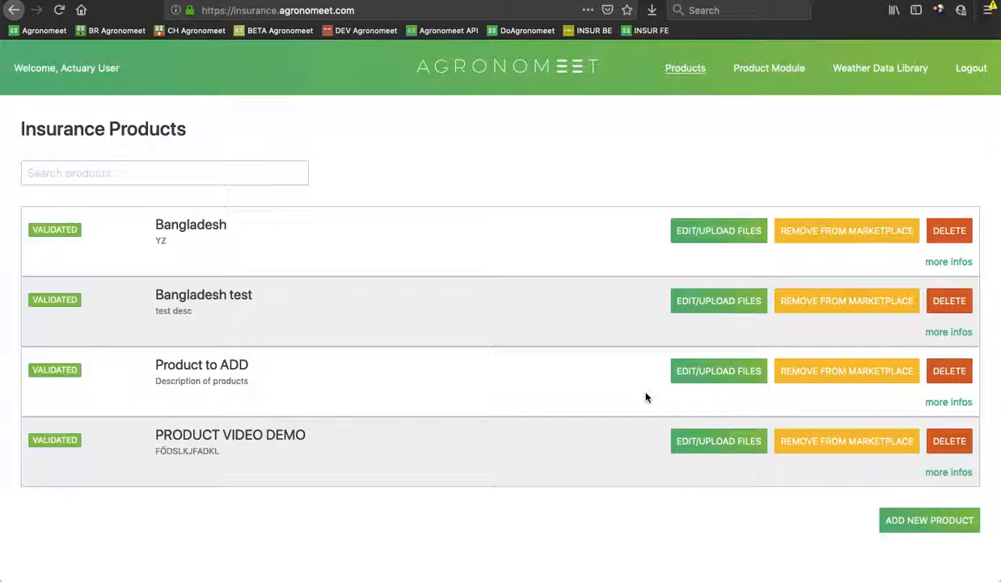
Switch to the SiteTableAman-RE-Validated.xls workbook in Excel and examine the name formula and the location columns from Country to UnionCouncil.
{"action": "key", "text": "super+Tab"}
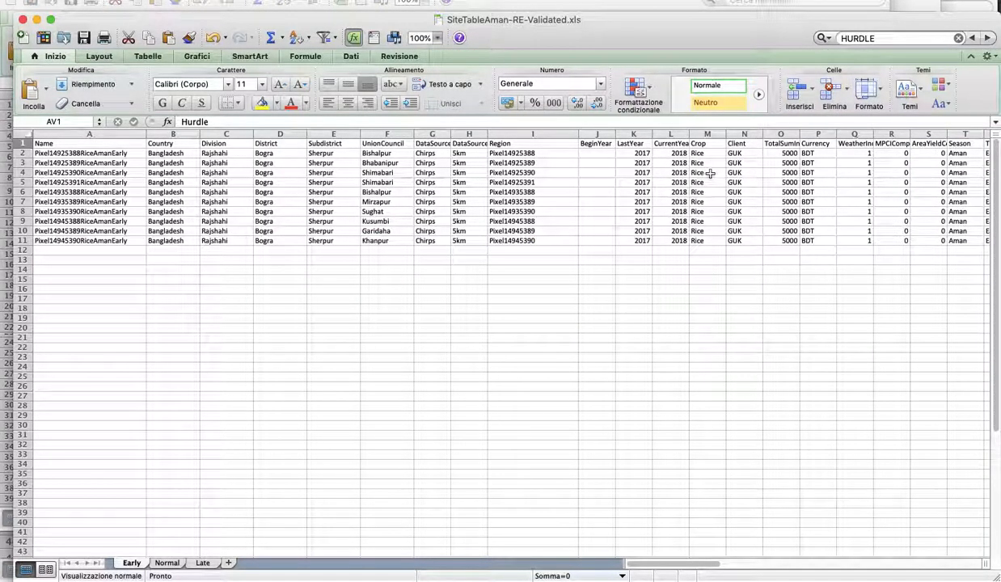
{"action": "left_click", "coordinate": [90, 153]}
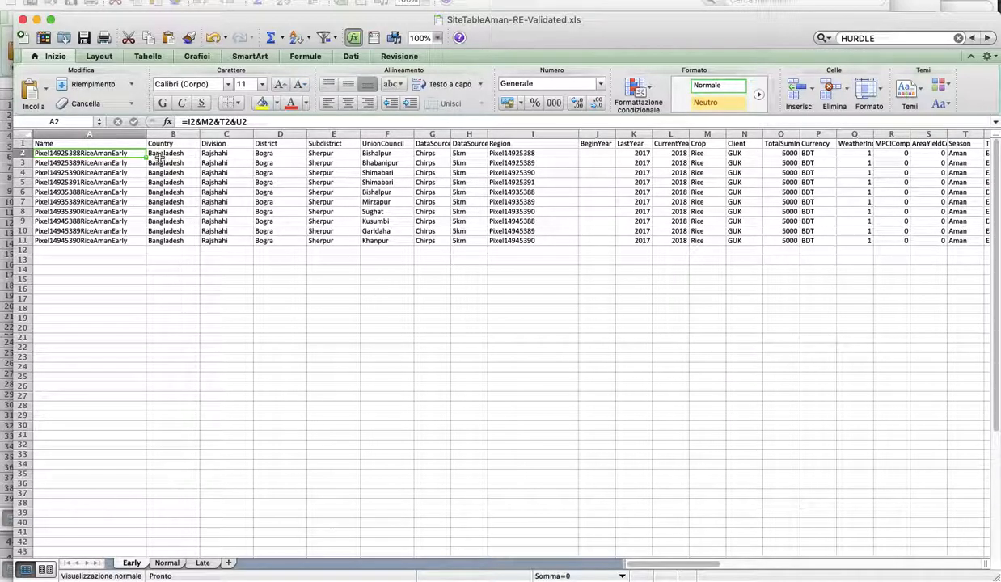
{"action": "left_click", "coordinate": [161, 153]}
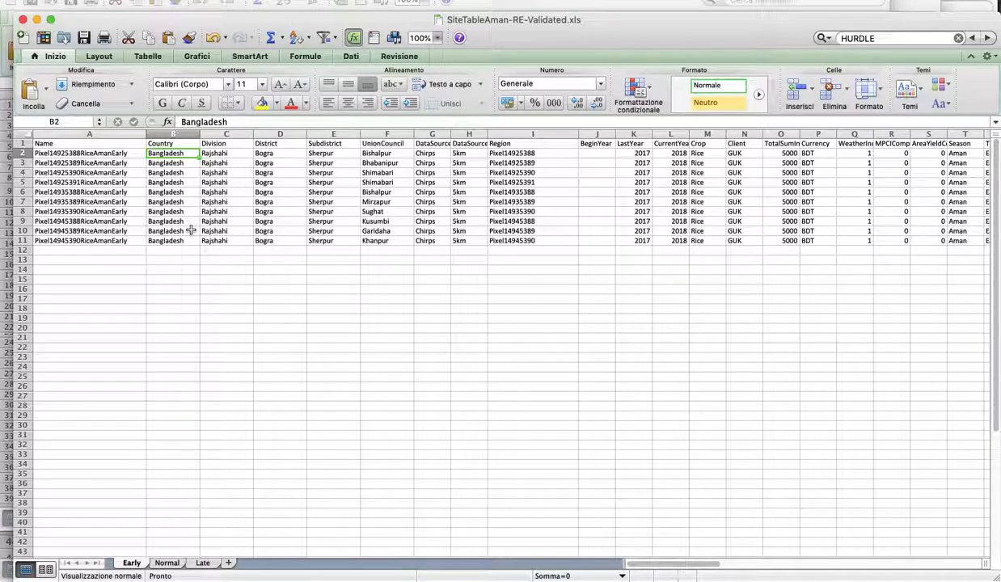
{"action": "key", "text": "Right"}
{"action": "key", "text": "Right"}
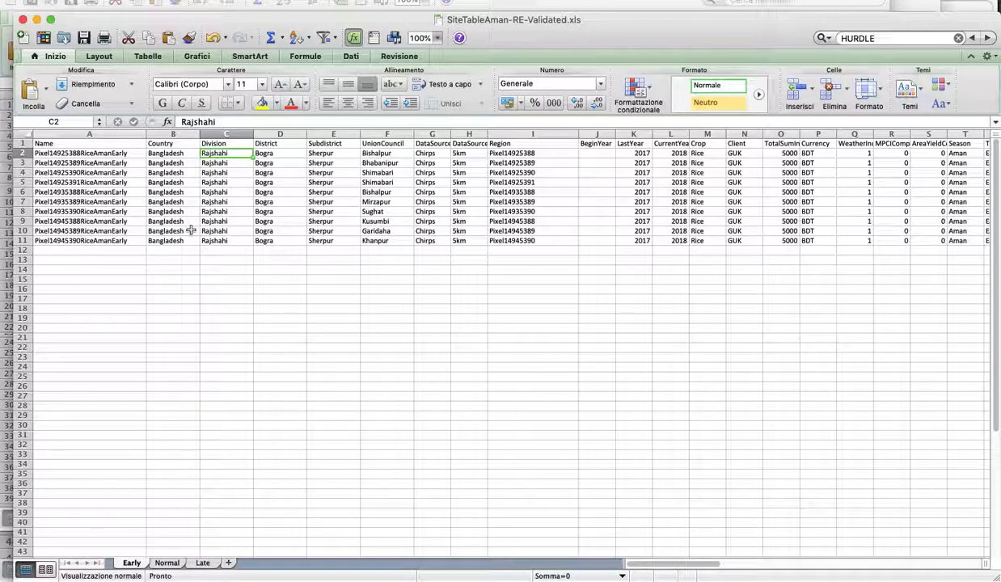
{"action": "key", "text": "Right"}
{"action": "key", "text": "Right"}
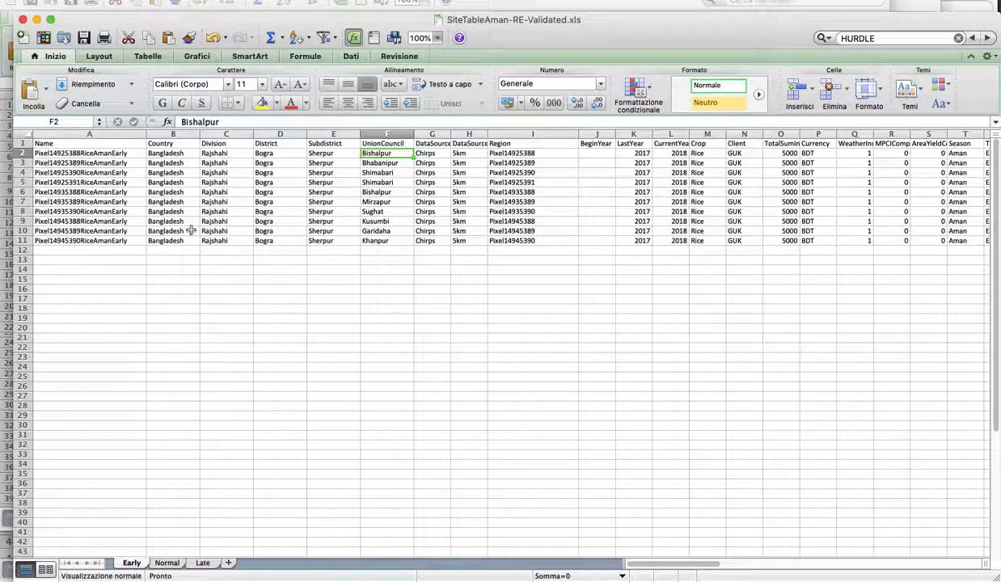
Switch back to Agronomeet in the browser and start a new insurance product named "PRODUCT VIDEO DEMO 2".
{"action": "key", "text": "super+Tab"}
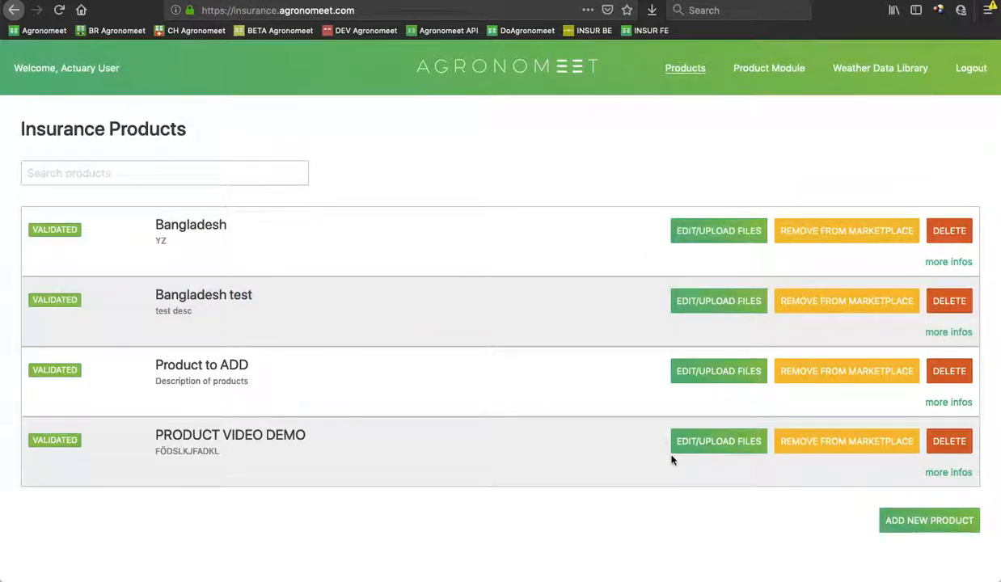
{"action": "left_click", "coordinate": [945, 526]}
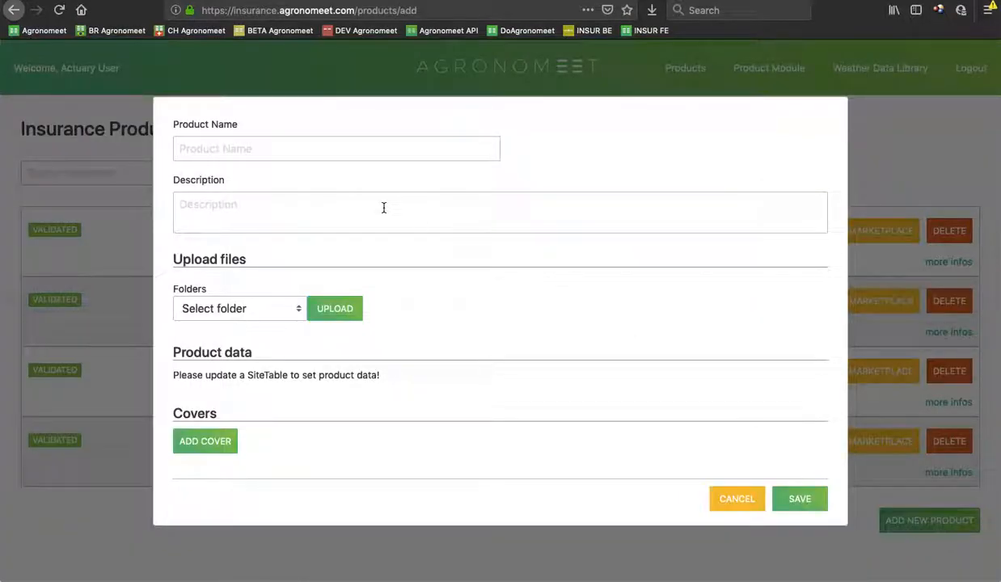
{"action": "left_click", "coordinate": [332, 150]}
{"action": "type", "text": "pd"}
{"action": "key", "text": "BackSpace"}
{"action": "key", "text": "BackSpace"}
{"action": "type", "text": "PRO"}
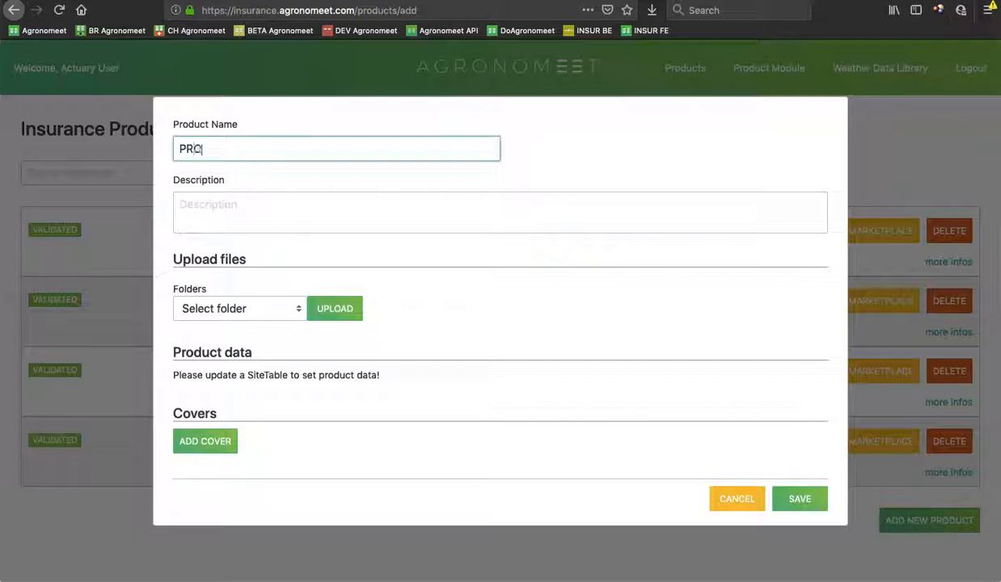
{"action": "type", "text": "DUCT VIDEO DEMO 2"}
Enter "****FÖDSLKJFDKSLÖFLDSKAJFKLSDA****" as the product's description.
{"action": "left_click", "coordinate": [313, 203]}
{"action": "type", "text": "FÖDSLKJFDKSLÖFLDSKAJFKLSDA"}
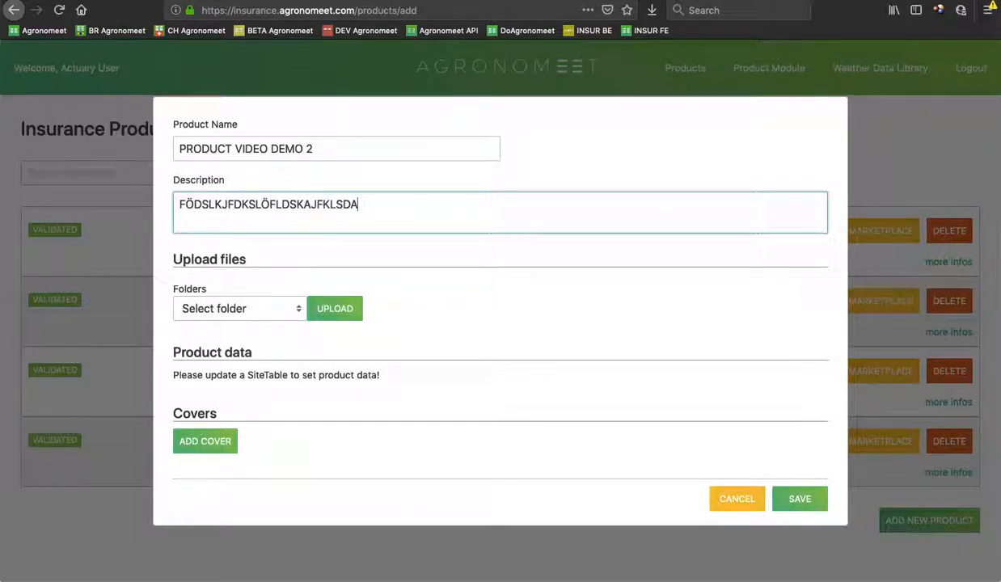
{"action": "left_click", "coordinate": [177, 200]}
{"action": "type", "text": "****"}
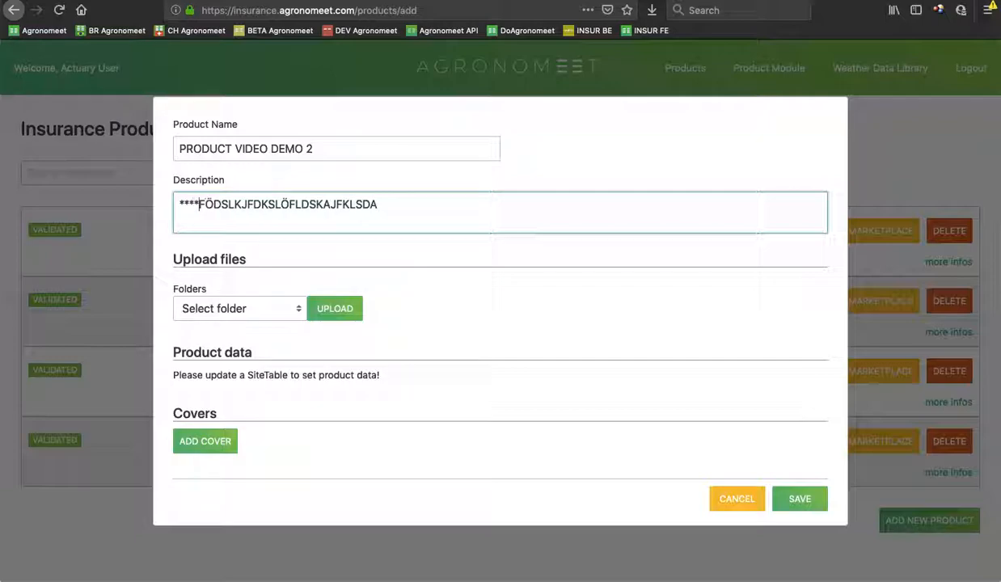
{"action": "type", "text": "****"}
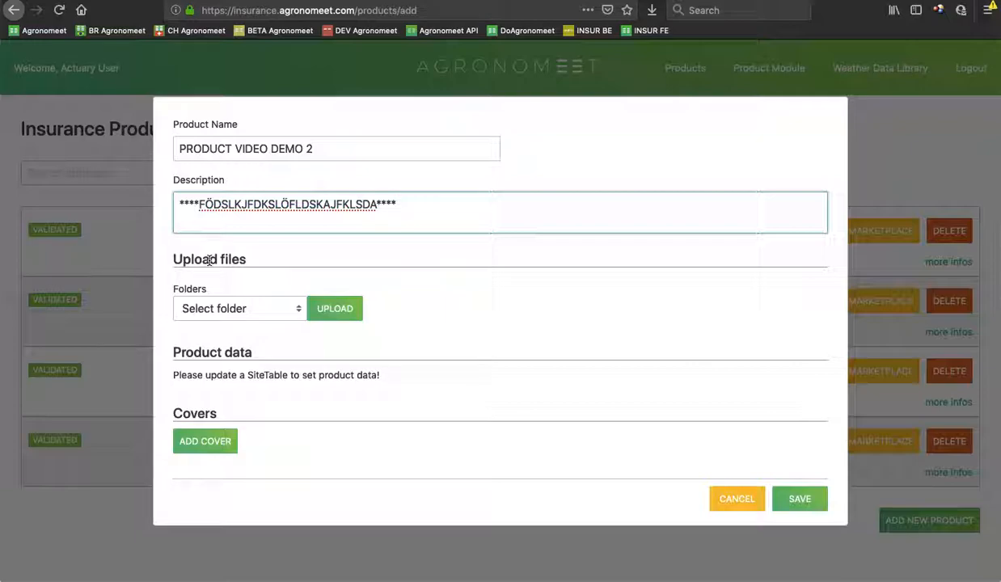
Upload the file SiteTableAman-RE-Validated.xls to the product's /SiteTables folder.
{"action": "left_click", "coordinate": [293, 308]}
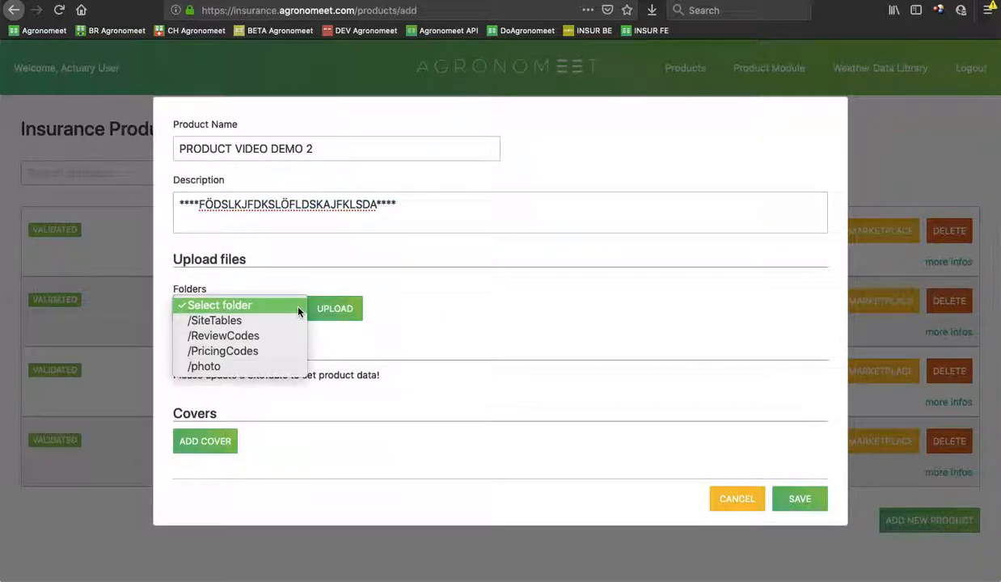
{"action": "left_click", "coordinate": [226, 324]}
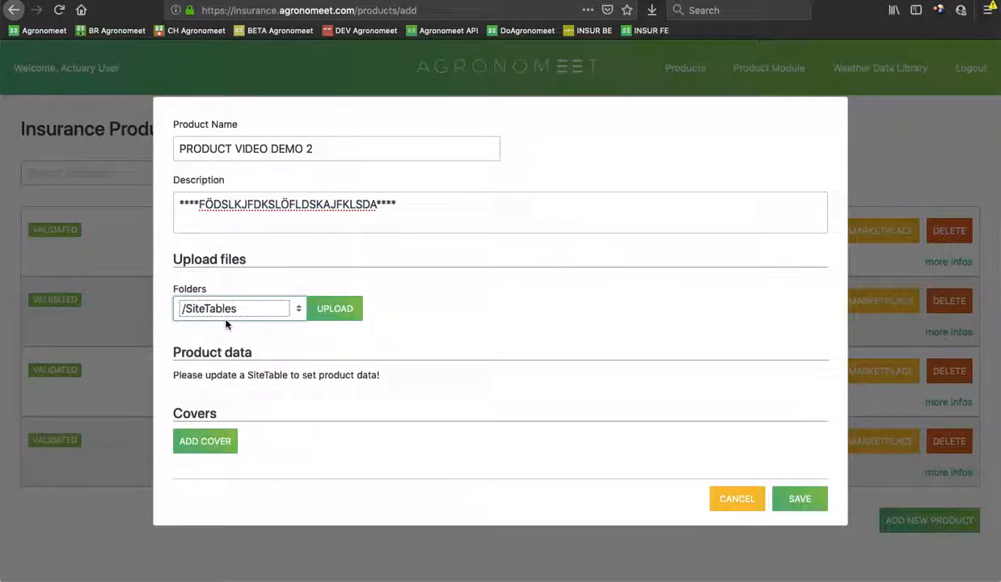
{"action": "left_click", "coordinate": [349, 314]}
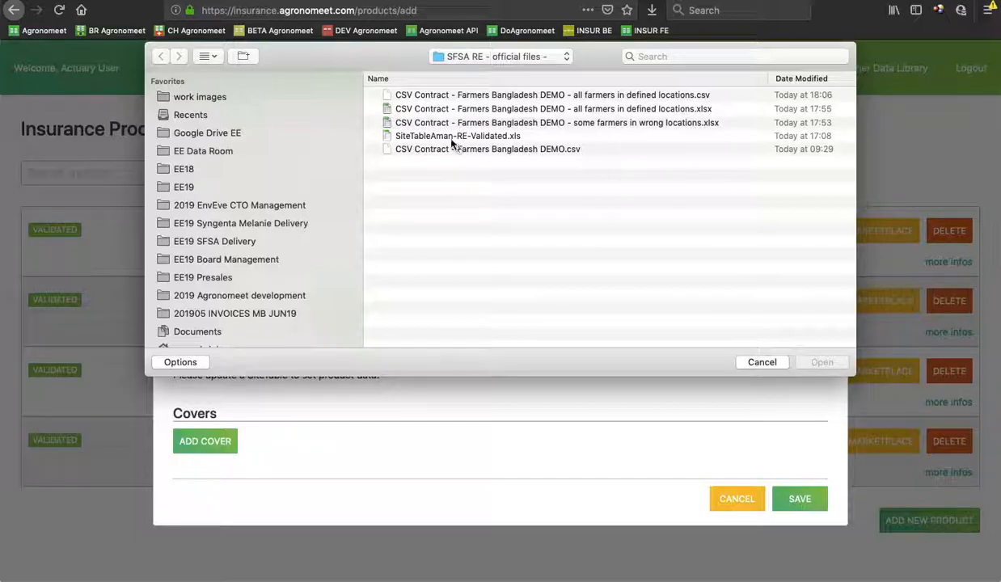
{"action": "left_click", "coordinate": [437, 134]}
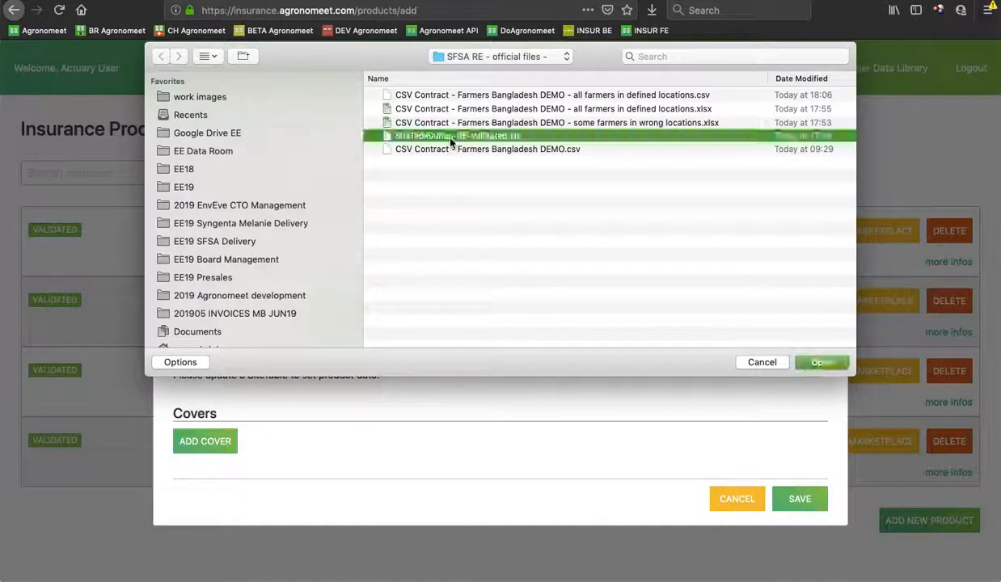
{"action": "left_click", "coordinate": [818, 363]}
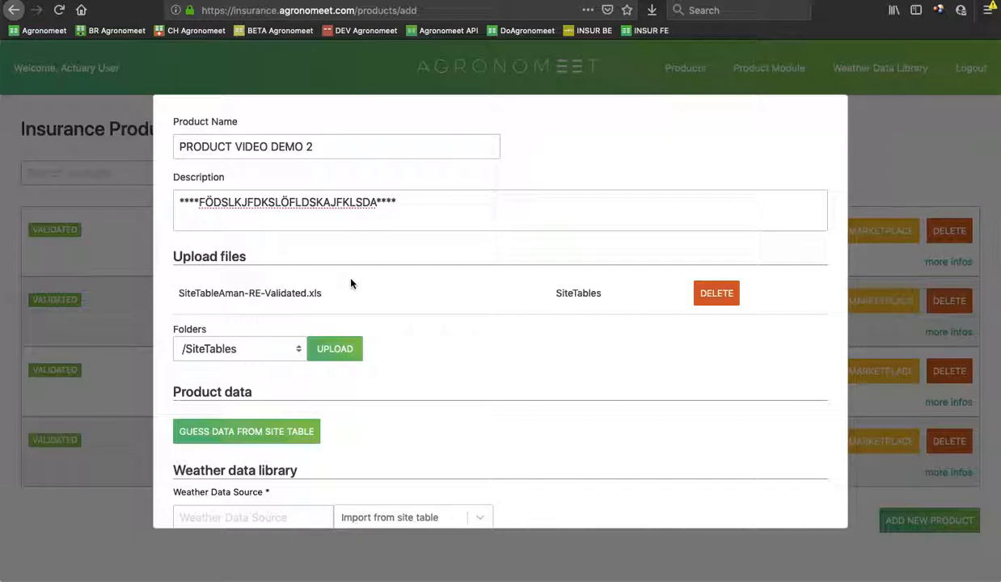
Examine the product form's weather data, location, hurdle, insurance info, sowing windows and covers sections.
{"action": "scroll", "coordinate": [318, 302], "scroll_direction": "down", "scroll_amount": 2}
{"action": "scroll", "coordinate": [317, 302], "scroll_direction": "down", "scroll_amount": 3}
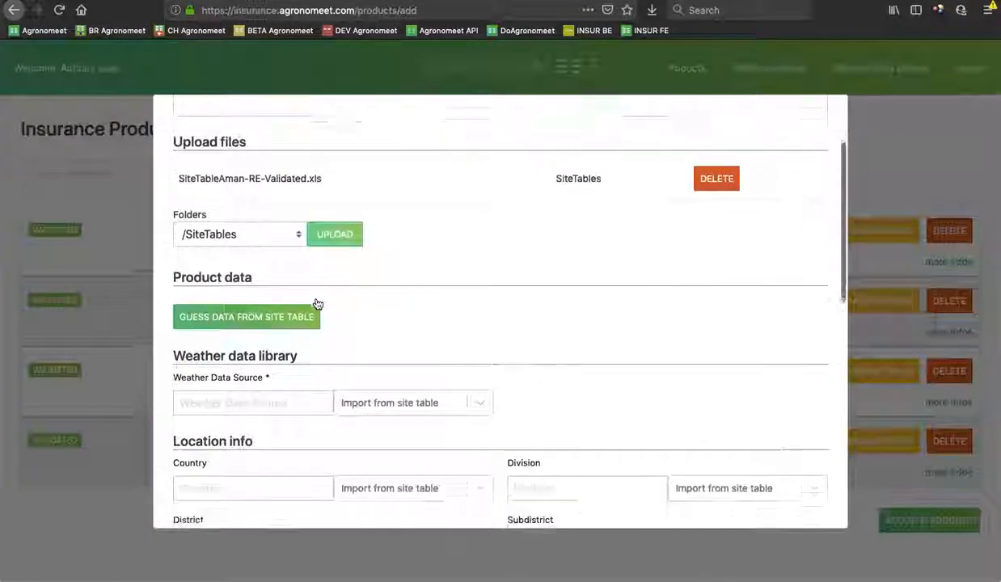
{"action": "scroll", "coordinate": [316, 299], "scroll_direction": "down", "scroll_amount": 5}
{"action": "scroll", "coordinate": [315, 291], "scroll_direction": "down", "scroll_amount": 4}
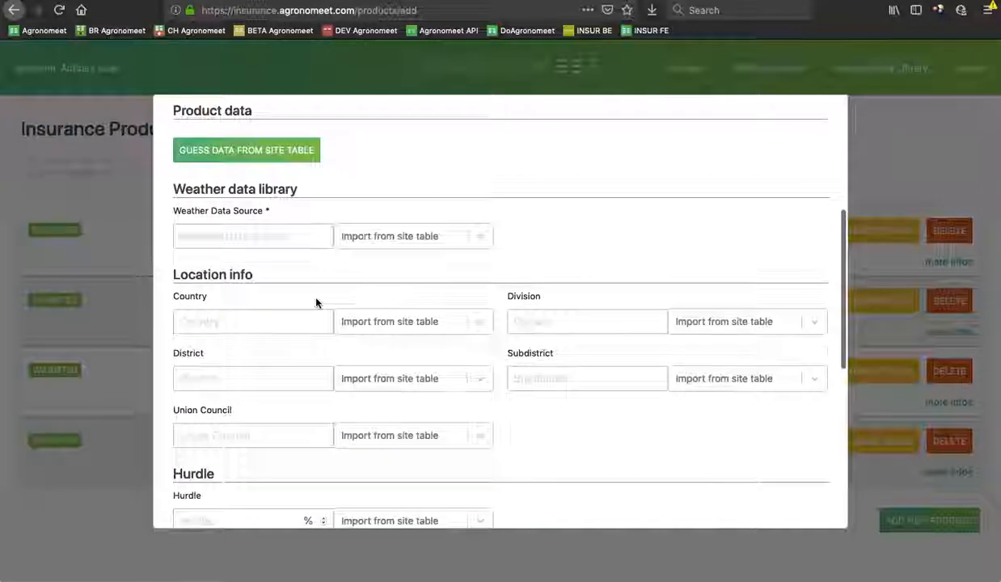
{"action": "scroll", "coordinate": [317, 287], "scroll_direction": "down", "scroll_amount": 2}
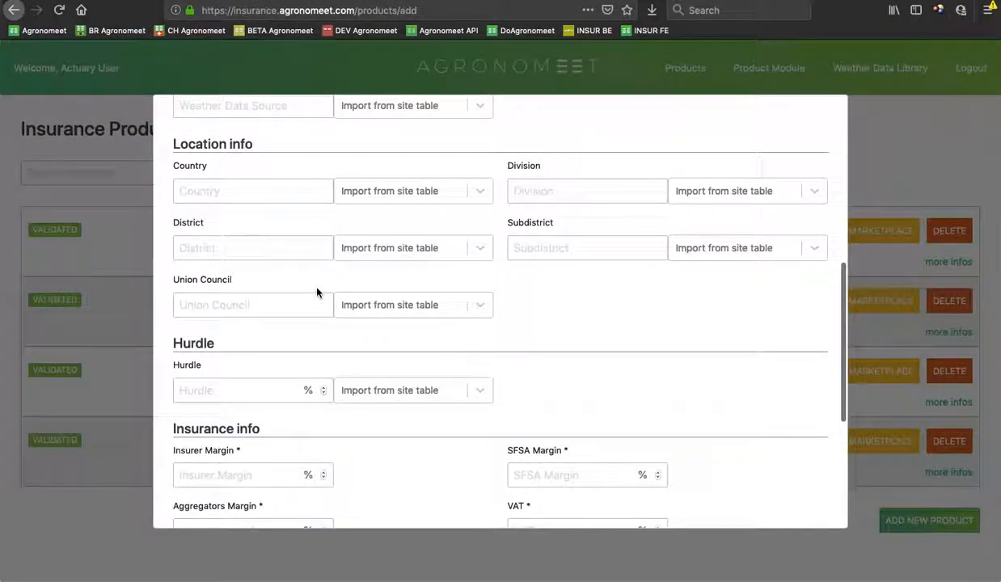
{"action": "scroll", "coordinate": [317, 293], "scroll_direction": "down", "scroll_amount": 3}
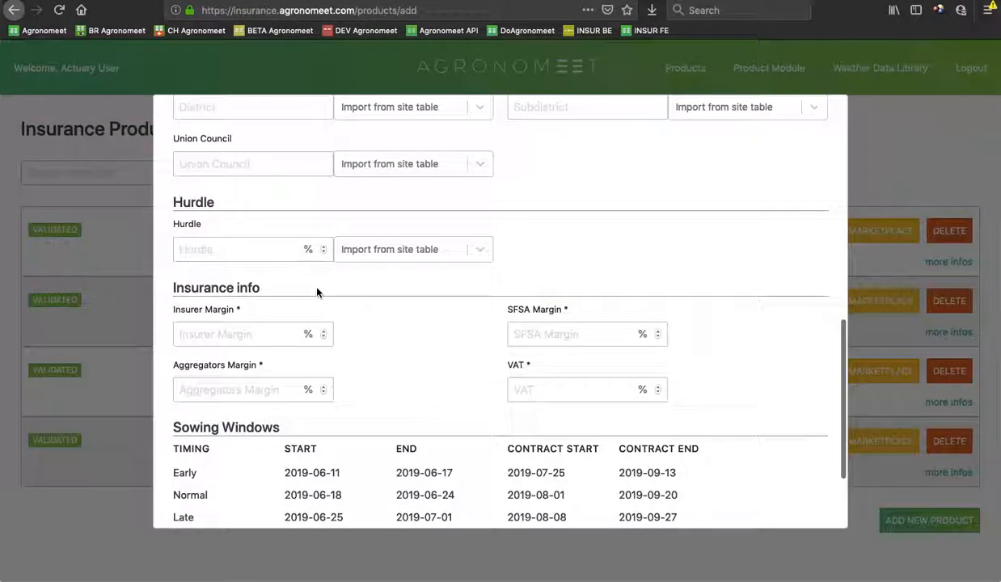
{"action": "scroll", "coordinate": [318, 289], "scroll_direction": "down", "scroll_amount": 2}
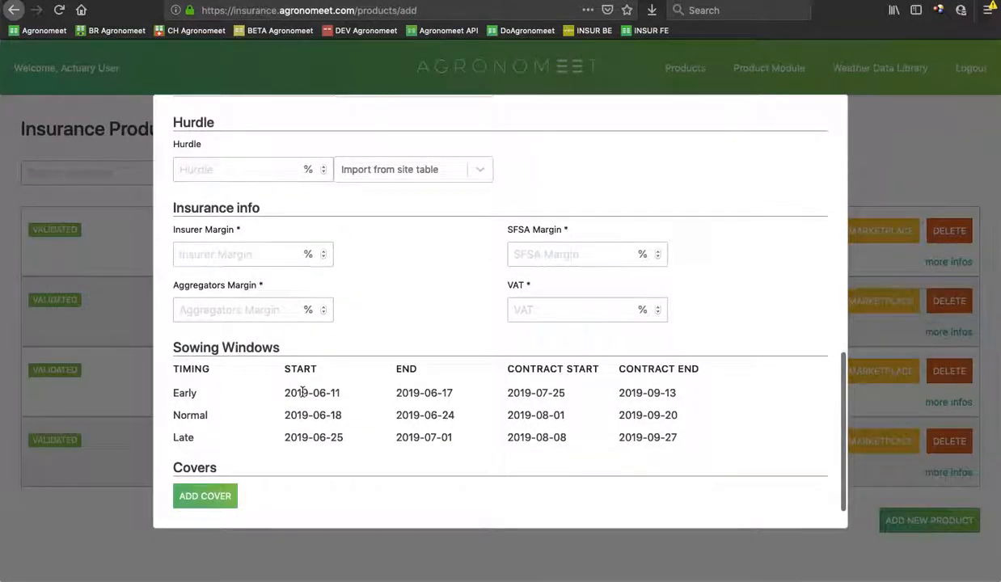
{"action": "scroll", "coordinate": [299, 388], "scroll_direction": "up", "scroll_amount": 7}
{"action": "scroll", "coordinate": [303, 395], "scroll_direction": "up", "scroll_amount": 4}
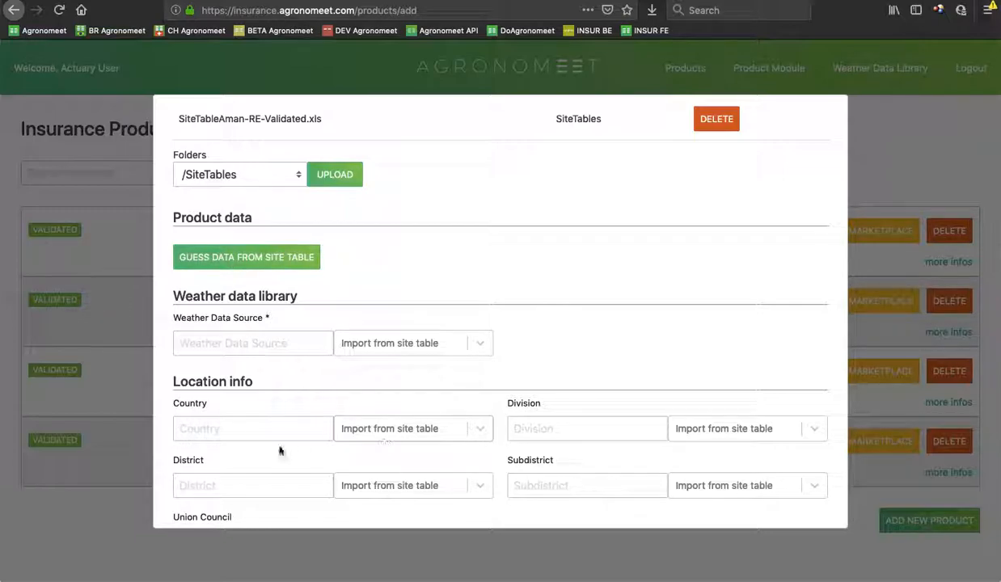
Fill in the product data automatically by guessing it from the uploaded site table.
{"action": "left_click", "coordinate": [244, 270]}
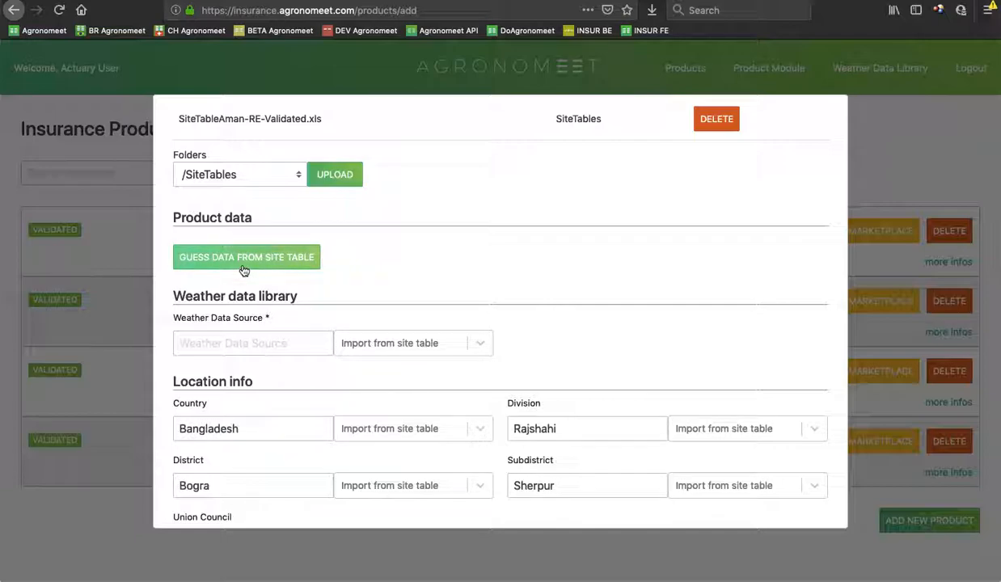
{"action": "scroll", "coordinate": [319, 448], "scroll_direction": "down", "scroll_amount": 2}
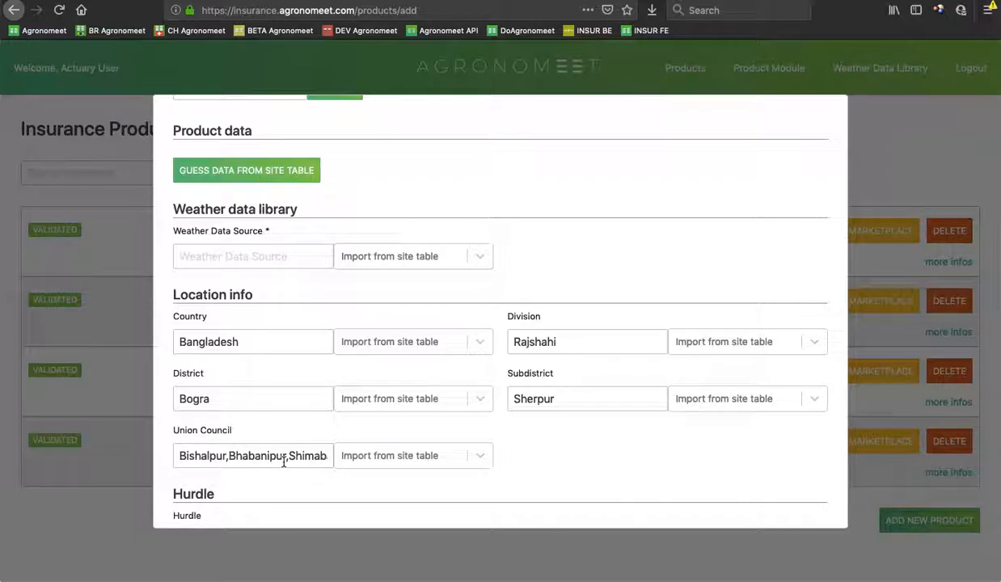
{"action": "scroll", "coordinate": [273, 449], "scroll_direction": "down", "scroll_amount": 2}
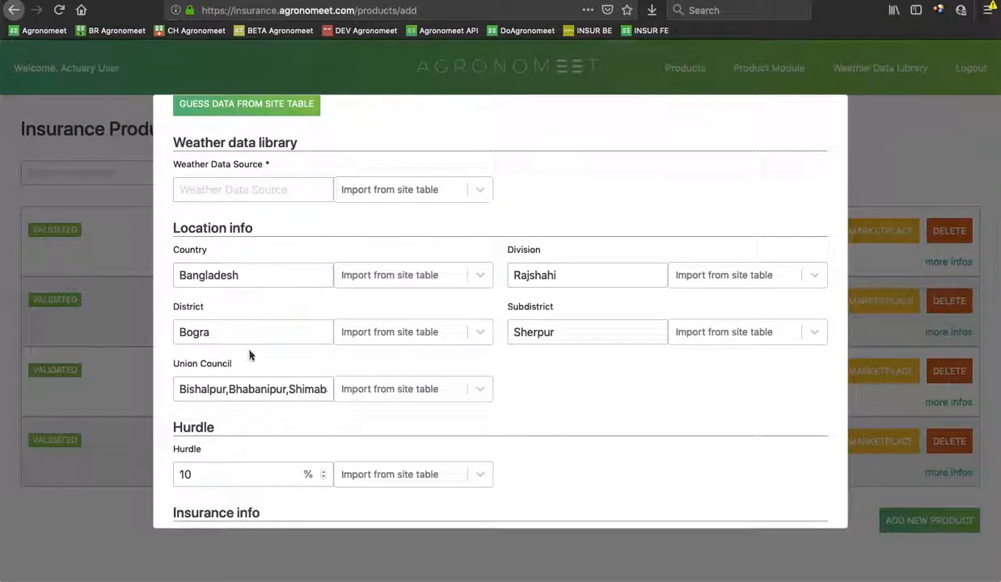
Read through the list of union councils filled into the product's Union Council field.
{"action": "left_click", "coordinate": [282, 392]}
{"action": "key", "text": "Right"}
{"action": "key", "text": "Right"}
{"action": "key", "text": "Right"}
{"action": "key", "text": "Right"}
{"action": "key", "text": "Right"}
{"action": "key", "text": "Right"}
{"action": "key", "text": "Right"}
{"action": "key", "text": "Right"}
{"action": "key", "text": "Right"}
{"action": "key", "text": "Right"}
{"action": "key", "text": "Right"}
{"action": "key", "text": "Right"}
{"action": "key", "text": "Right"}
{"action": "key", "text": "Right"}
{"action": "key", "text": "Right"}
{"action": "key", "text": "Right"}
{"action": "key", "text": "Right"}
{"action": "key", "text": "Right"}
{"action": "key", "text": "Right"}
{"action": "key", "text": "Right"}
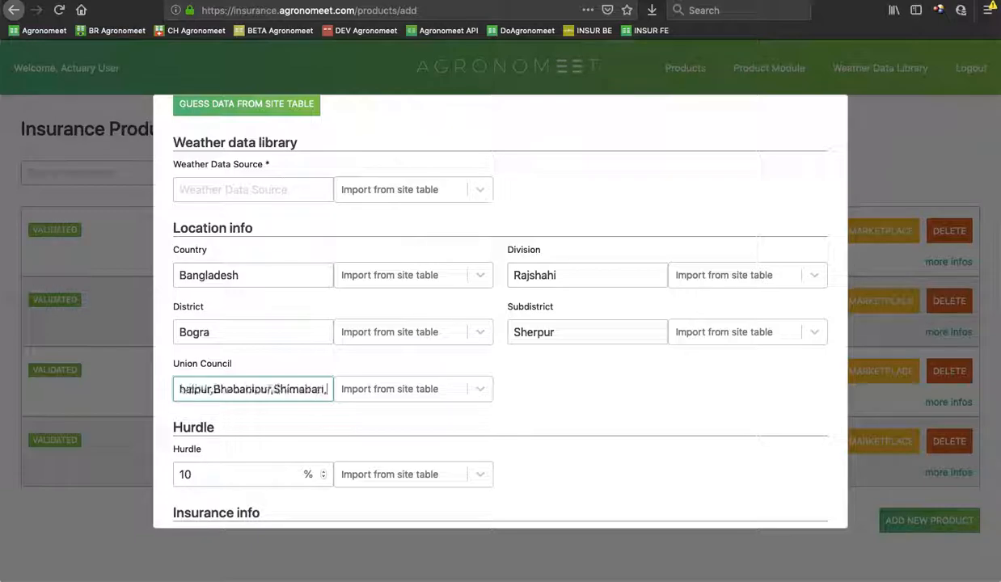
{"action": "key", "text": "Right"}
{"action": "key", "text": "Right"}
{"action": "key", "text": "Right"}
{"action": "key", "text": "Right"}
{"action": "key", "text": "Right"}
{"action": "key", "text": "Right"}
{"action": "key", "text": "Right"}
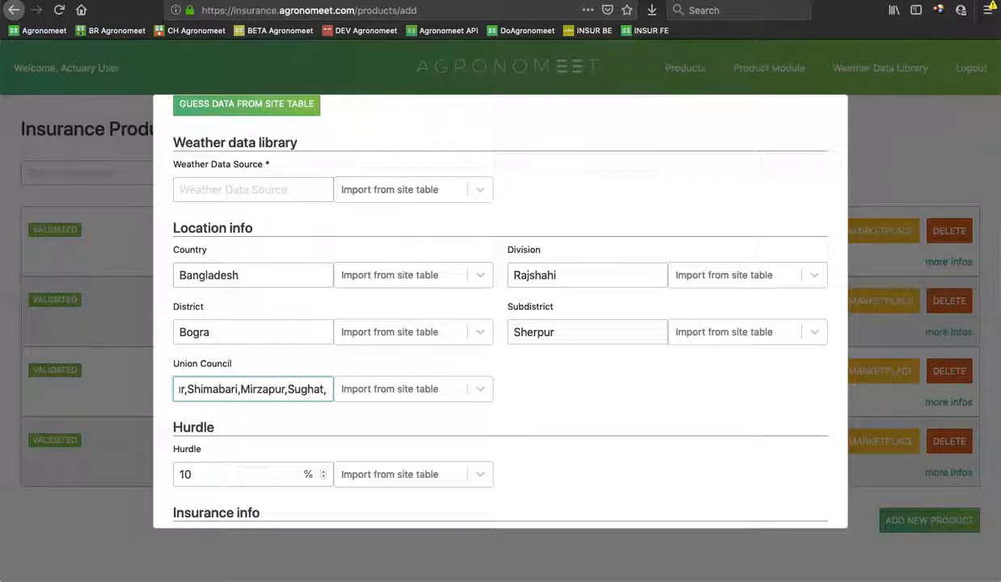
Switch to SiteTableAman-RE-Validated.xls in Excel and examine the UnionCouncil and Hurdle columns on the Early sheet.
{"action": "key", "text": "super+Tab"}
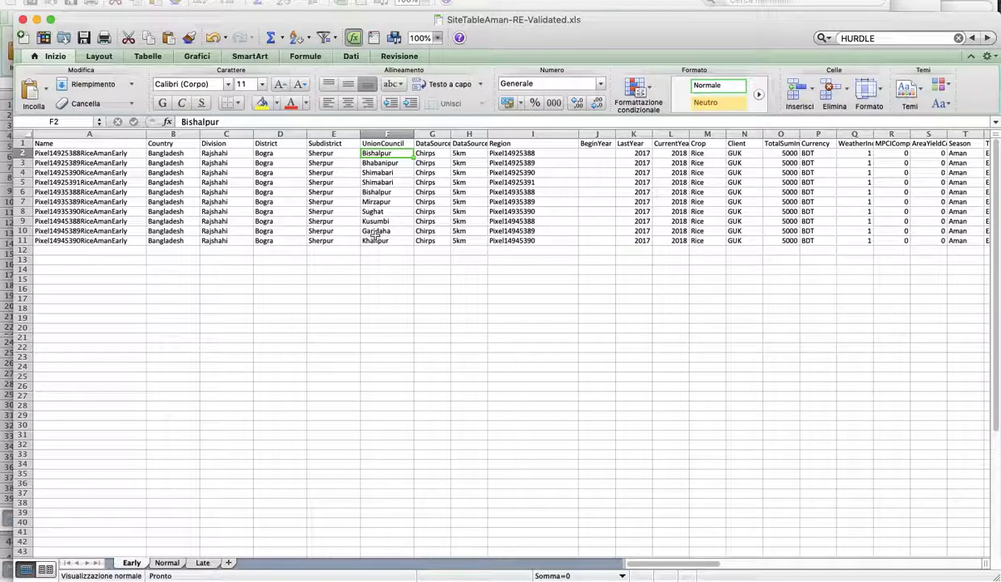
{"action": "scroll", "coordinate": [648, 202], "scroll_direction": "right", "scroll_amount": 15}
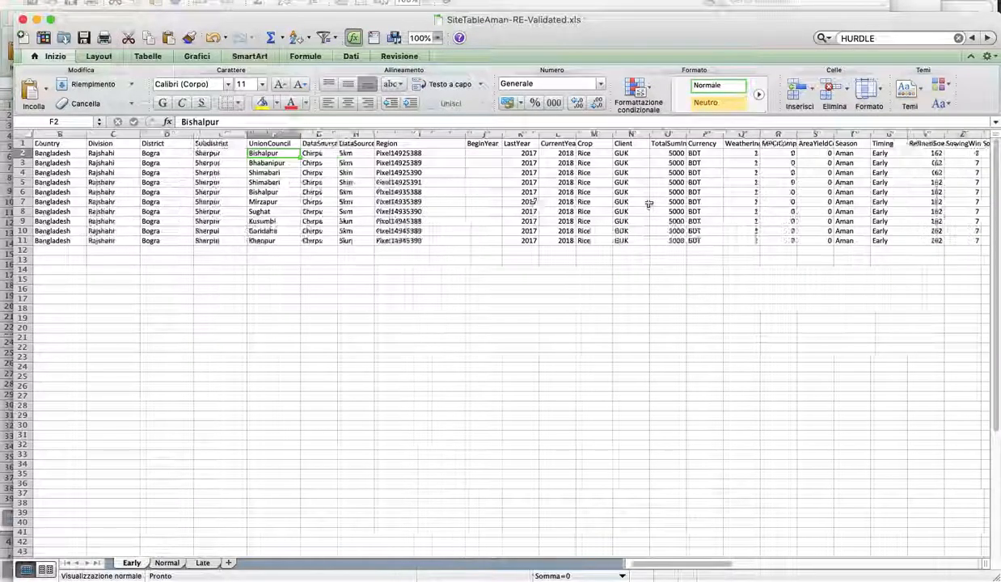
{"action": "scroll", "coordinate": [648, 201], "scroll_direction": "right", "scroll_amount": 14}
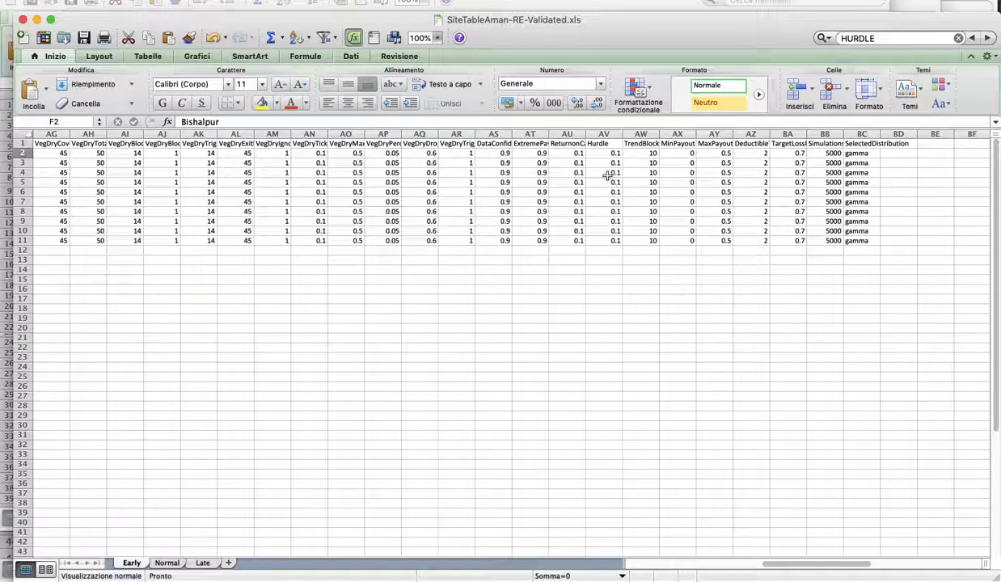
{"action": "left_click", "coordinate": [609, 144]}
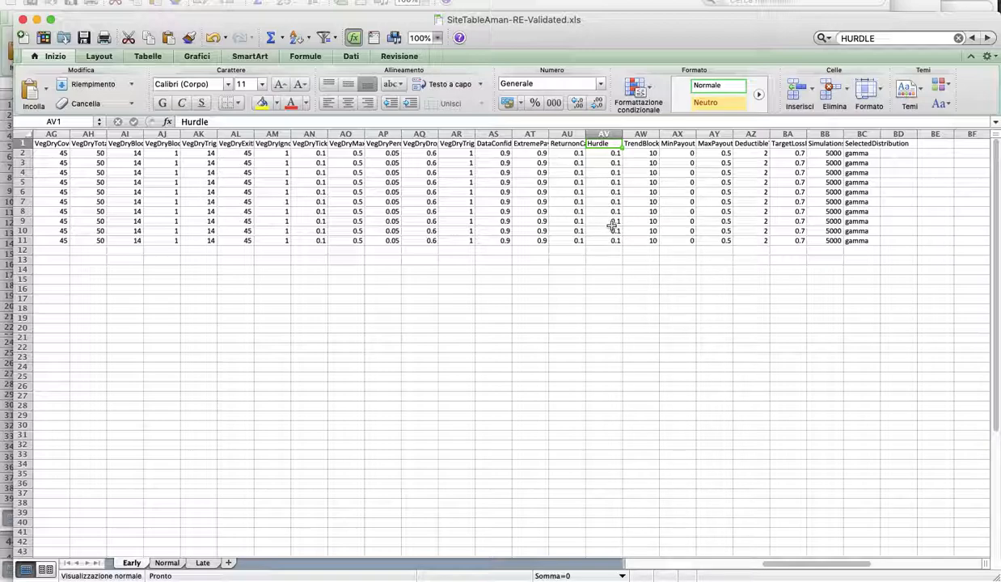
Return to the product form in Firefox and import the Weather Data Source from the site table's DataSource column.
{"action": "key", "text": "super+Tab"}
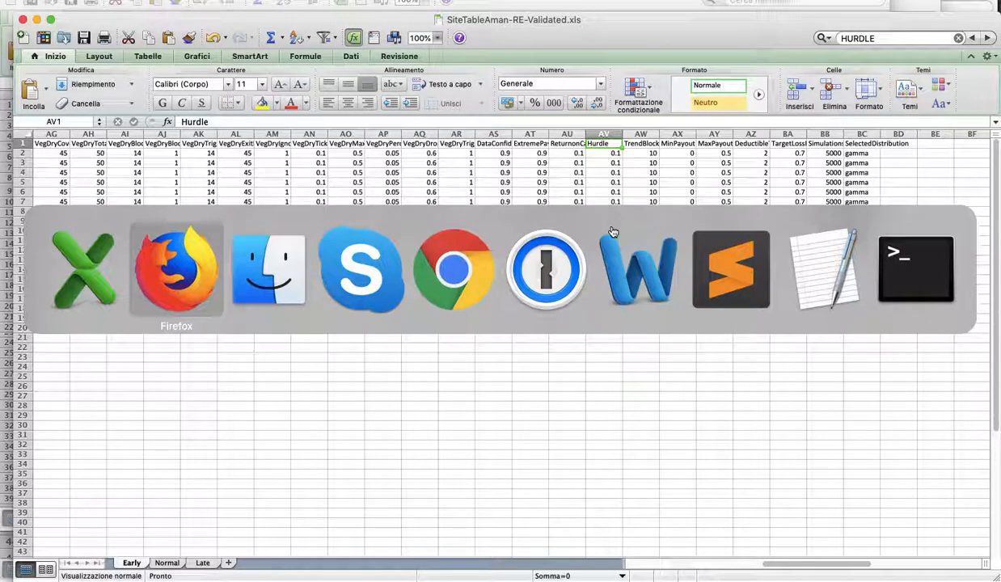
{"action": "scroll", "coordinate": [230, 462], "scroll_direction": "down", "scroll_amount": 2}
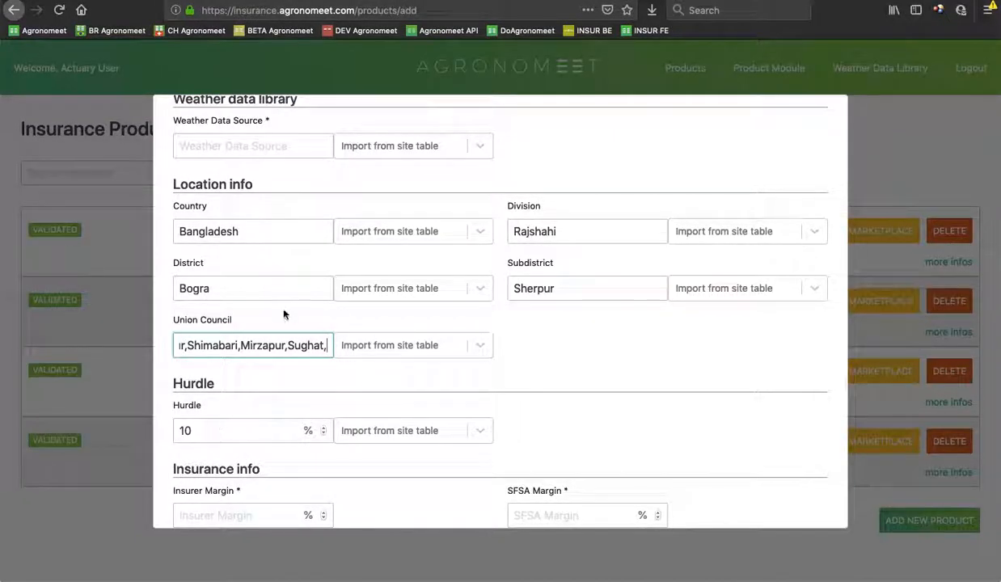
{"action": "scroll", "coordinate": [284, 314], "scroll_direction": "up", "scroll_amount": 3}
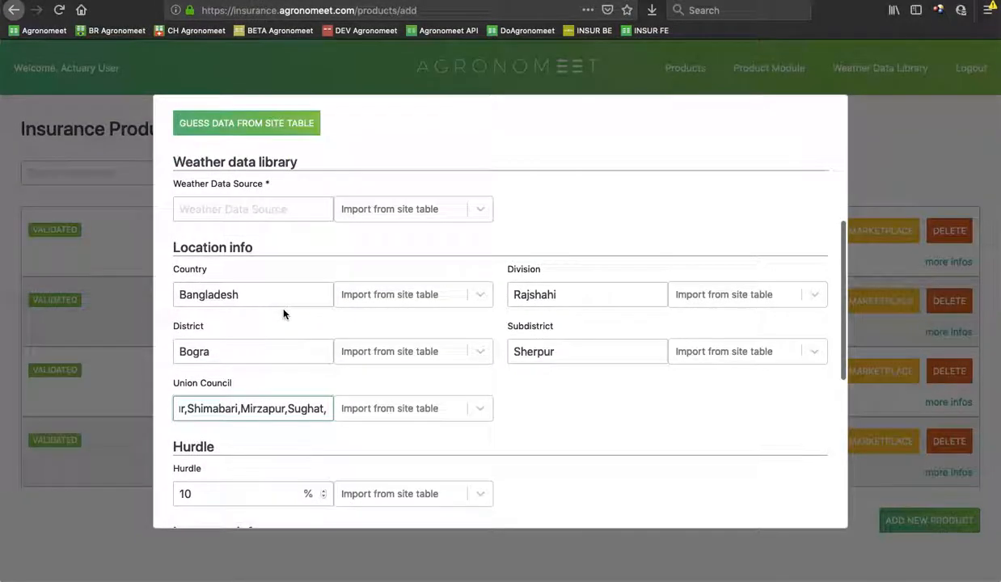
{"action": "left_click", "coordinate": [483, 213]}
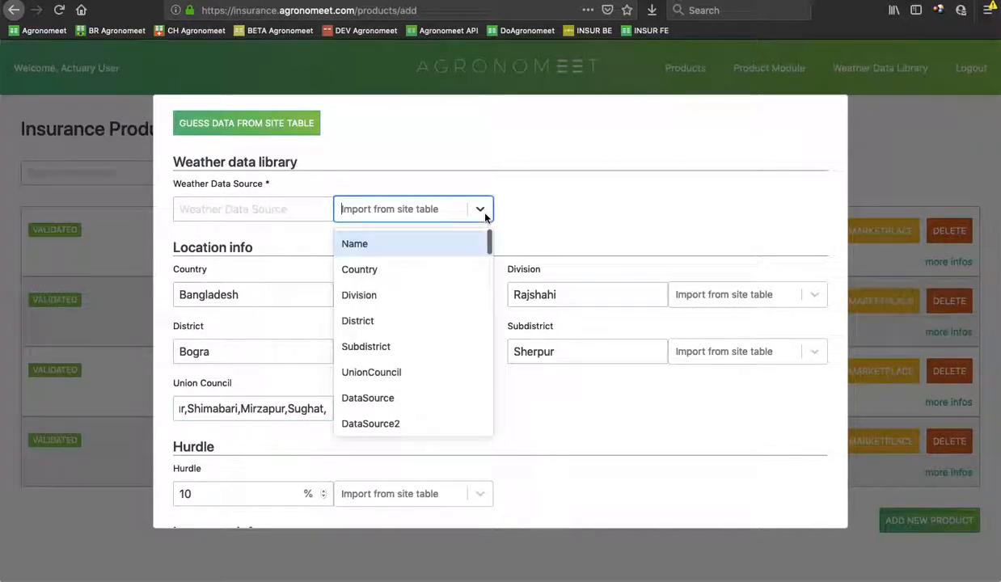
{"action": "left_click", "coordinate": [365, 399]}
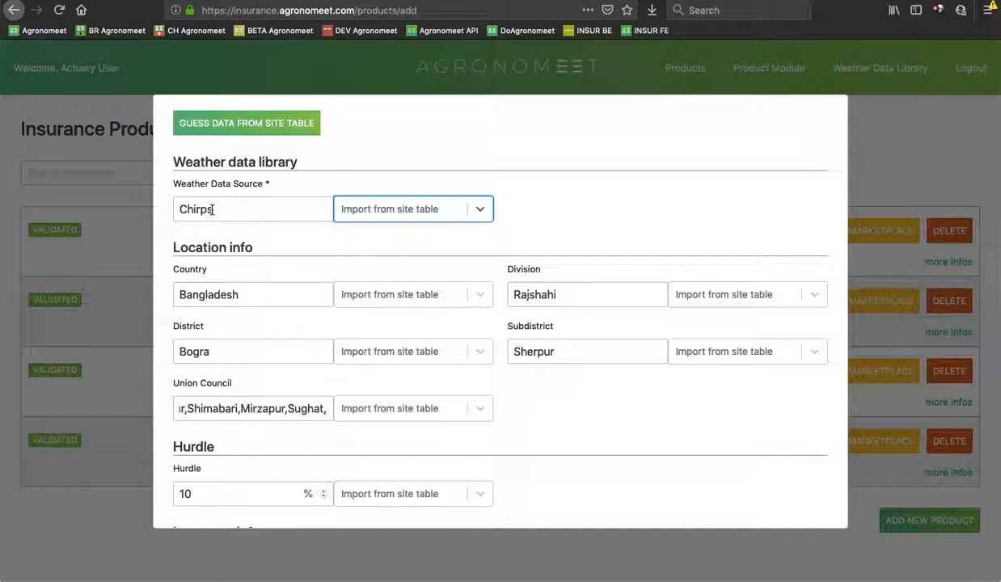
Switch to the Excel site table and check the values in its DataSource column.
{"action": "key", "text": "super+Tab"}
{"action": "scroll", "coordinate": [211, 240], "scroll_direction": "left", "scroll_amount": 10}
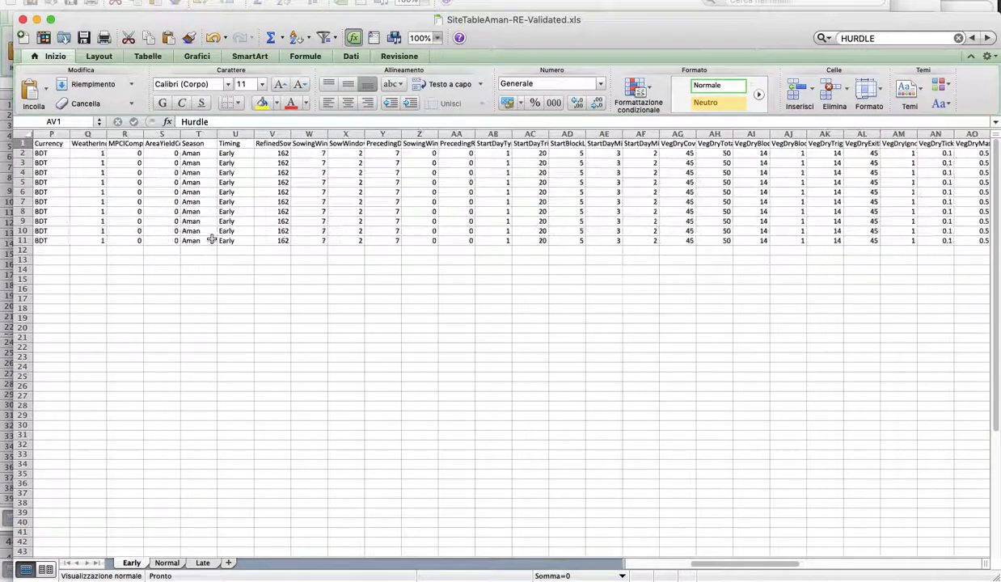
{"action": "scroll", "coordinate": [211, 239], "scroll_direction": "left", "scroll_amount": 5}
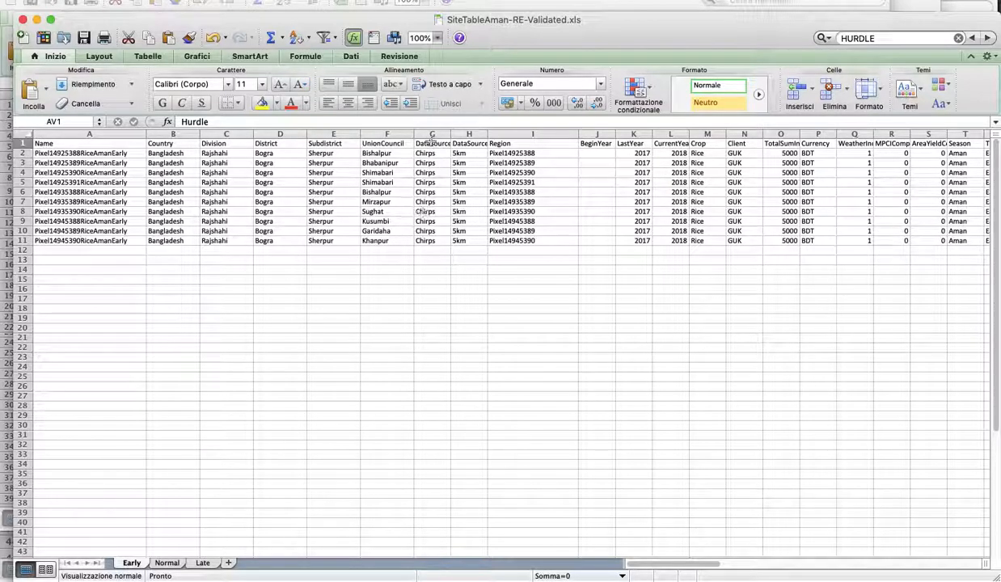
In the Firefox product form, set Insurer Margin to 10%, SFSA Margin to 9%, Aggregators Margin to 8% and VAT to 15%.
{"action": "key", "text": "super+Tab"}
{"action": "scroll", "coordinate": [385, 332], "scroll_direction": "down", "scroll_amount": 5}
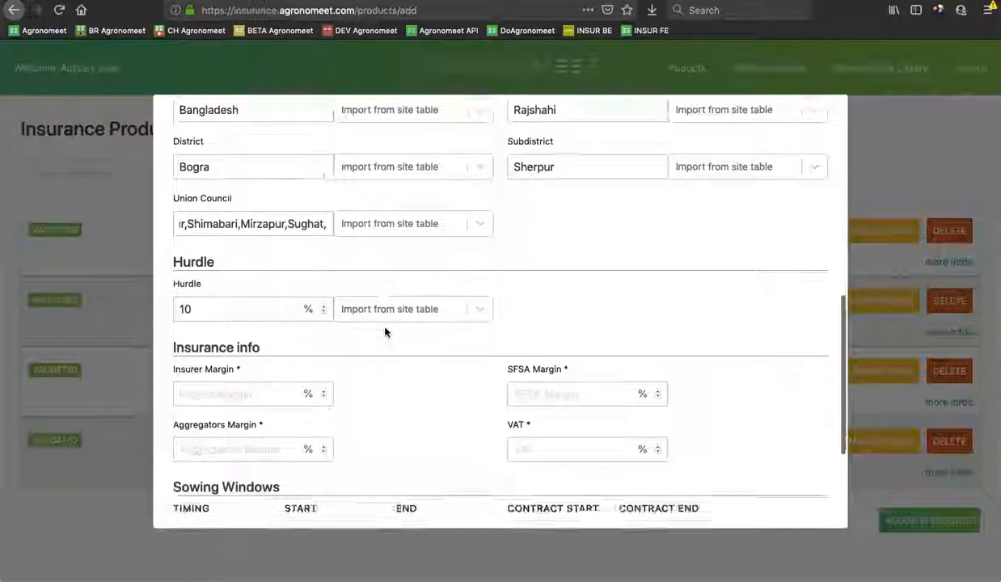
{"action": "scroll", "coordinate": [385, 332], "scroll_direction": "down", "scroll_amount": 5}
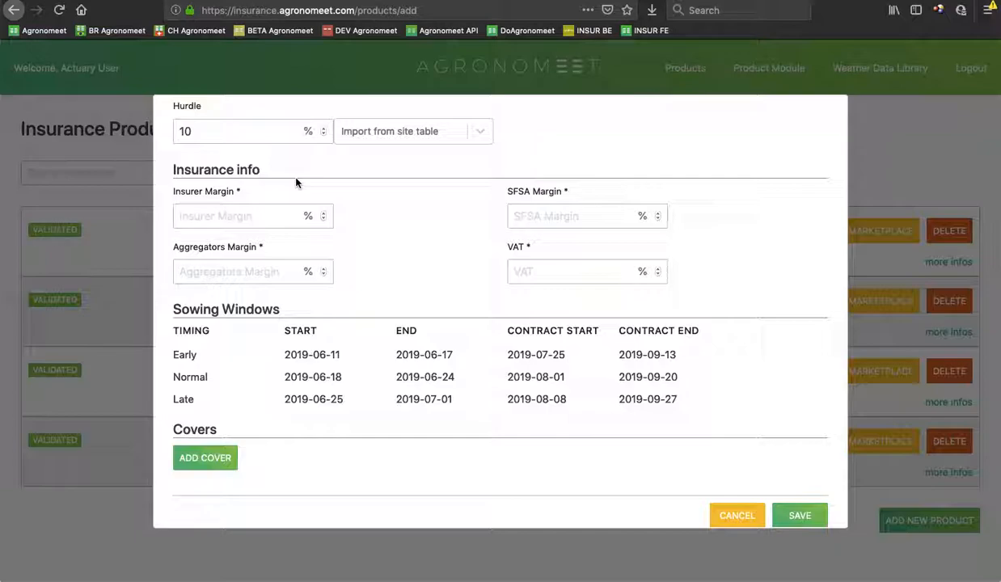
{"action": "left_click", "coordinate": [222, 216]}
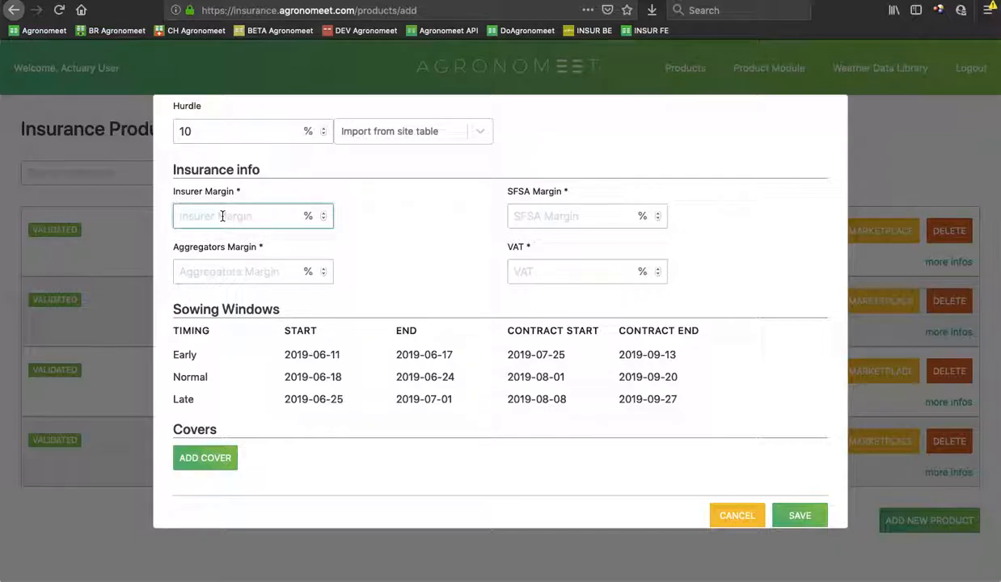
{"action": "type", "text": "10"}
{"action": "key", "text": "Tab"}
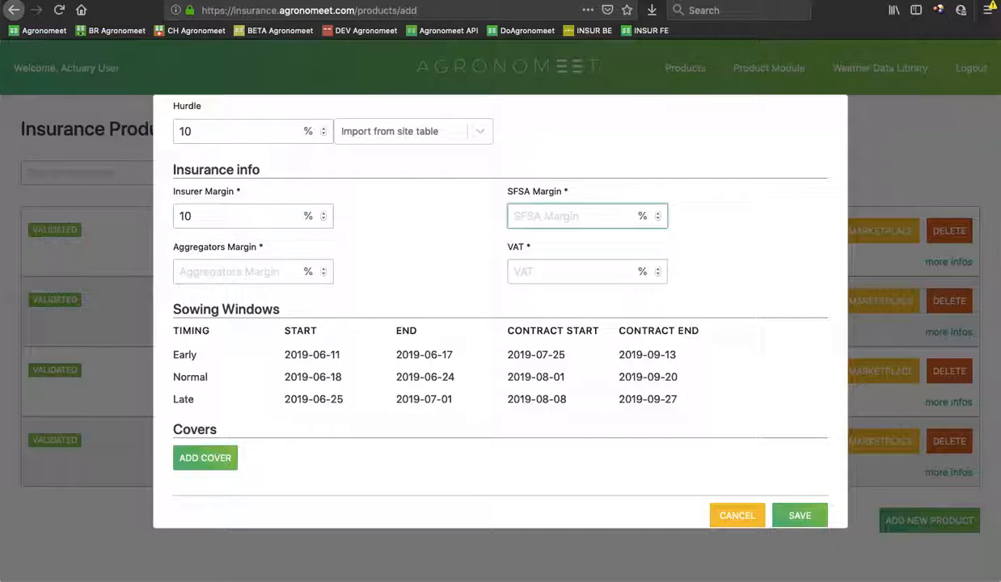
{"action": "type", "text": "9"}
{"action": "key", "text": "Tab"}
{"action": "type", "text": "8"}
{"action": "key", "text": "Tab"}
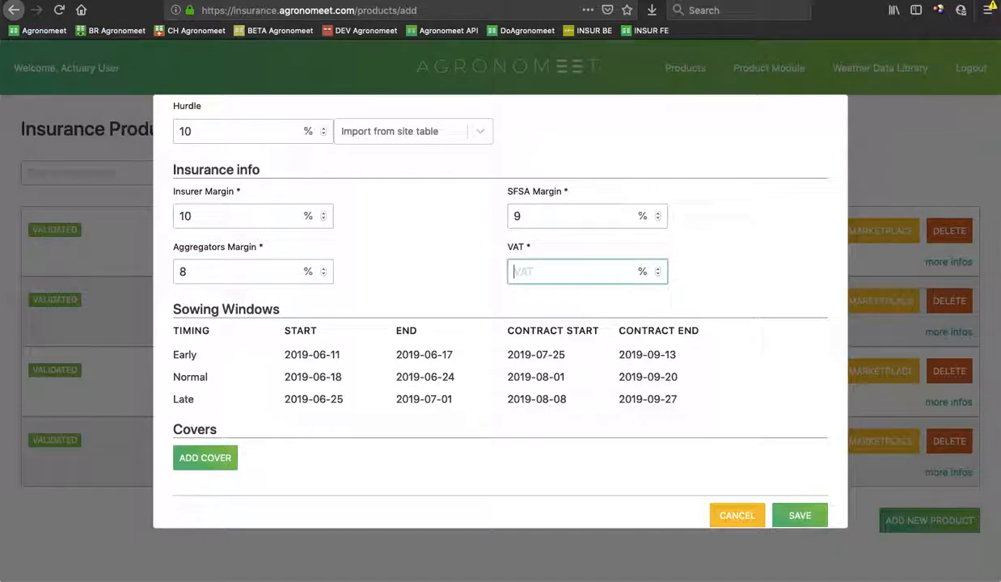
{"action": "type", "text": "15"}
{"action": "scroll", "coordinate": [281, 259], "scroll_direction": "down", "scroll_amount": 1}
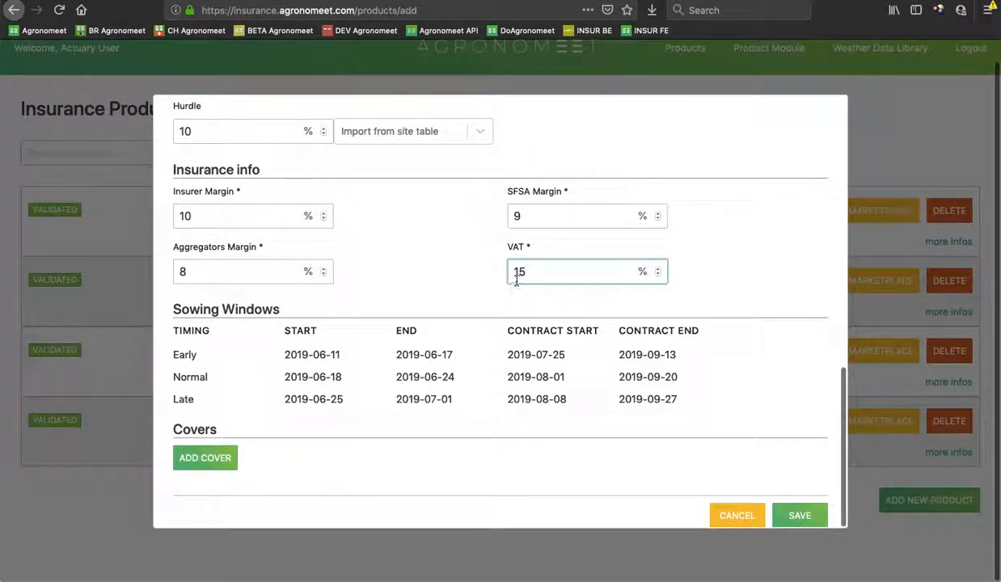
Clear the VAT percentage and enter 15% again.
{"action": "key", "text": "BackSpace"}
{"action": "key", "text": "BackSpace"}
{"action": "key", "text": "shift+Tab"}
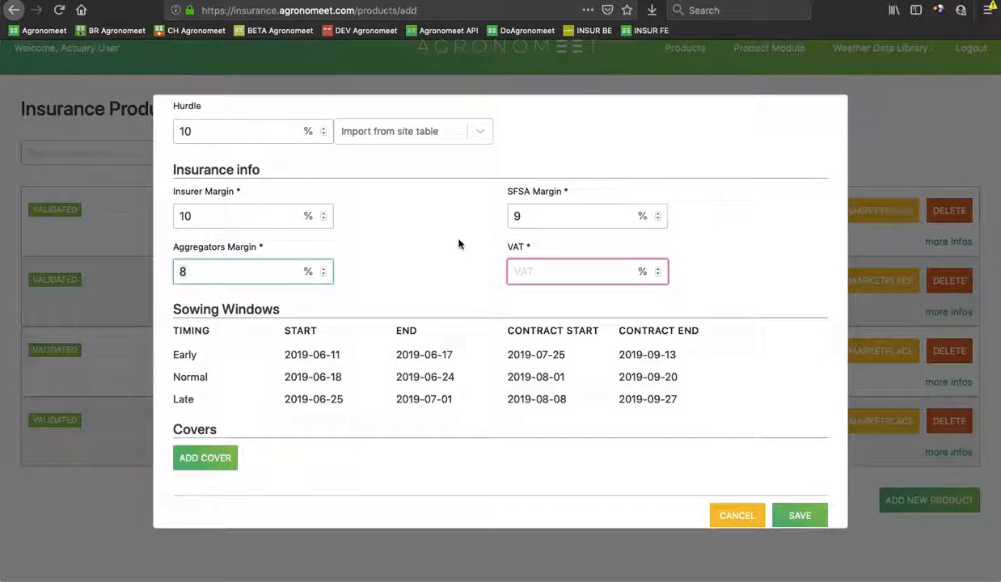
{"action": "left_click", "coordinate": [539, 274]}
{"action": "type", "text": "15"}
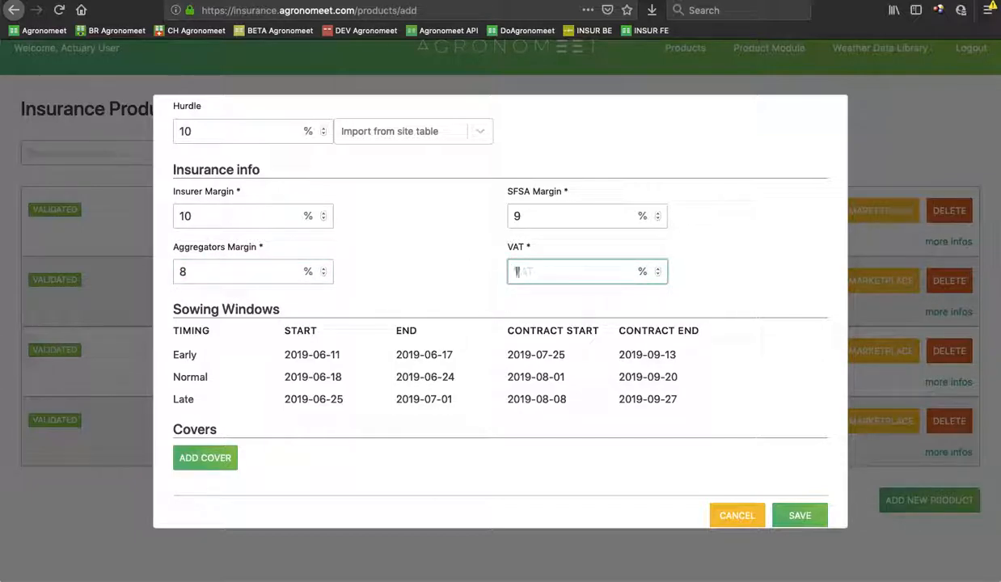
Add a cover named VEGETATIVE EXCESS with the cover type Flowering Excess Rain Cover.
{"action": "left_click", "coordinate": [220, 457]}
{"action": "scroll", "coordinate": [220, 460], "scroll_direction": "down", "scroll_amount": 3}
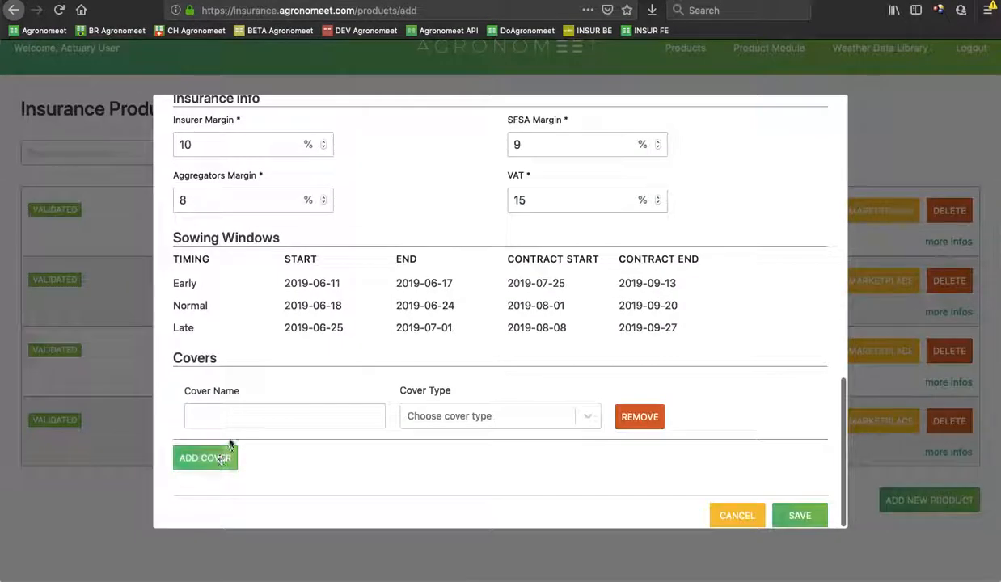
{"action": "left_click", "coordinate": [230, 415]}
{"action": "type", "text": "VE"}
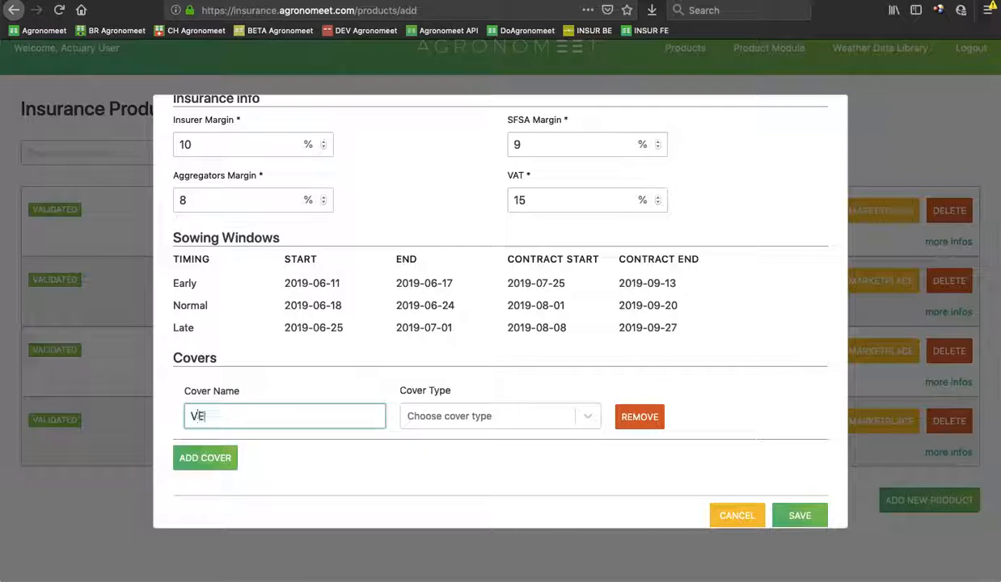
{"action": "type", "text": "GETATIVE EXCESS"}
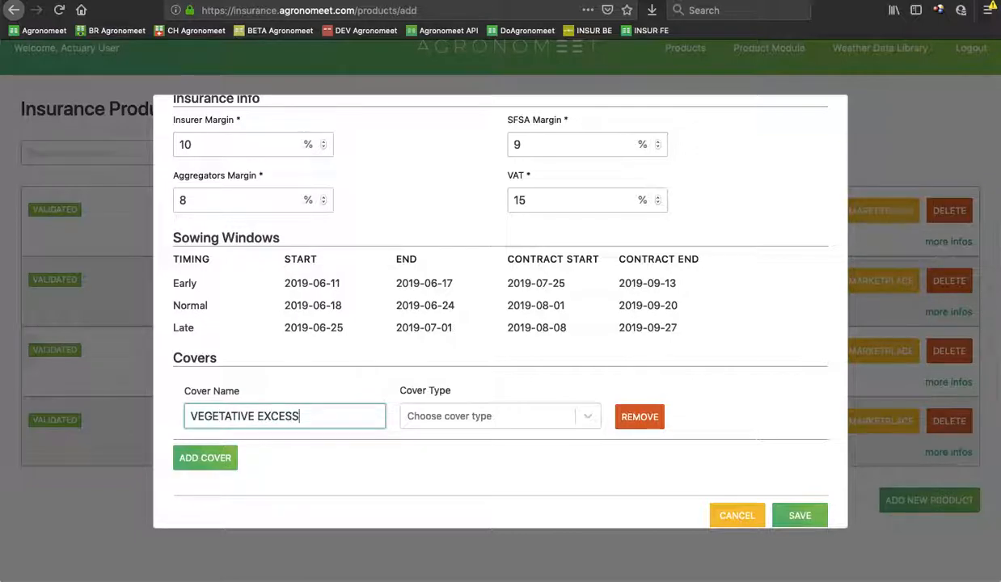
{"action": "left_click", "coordinate": [456, 416]}
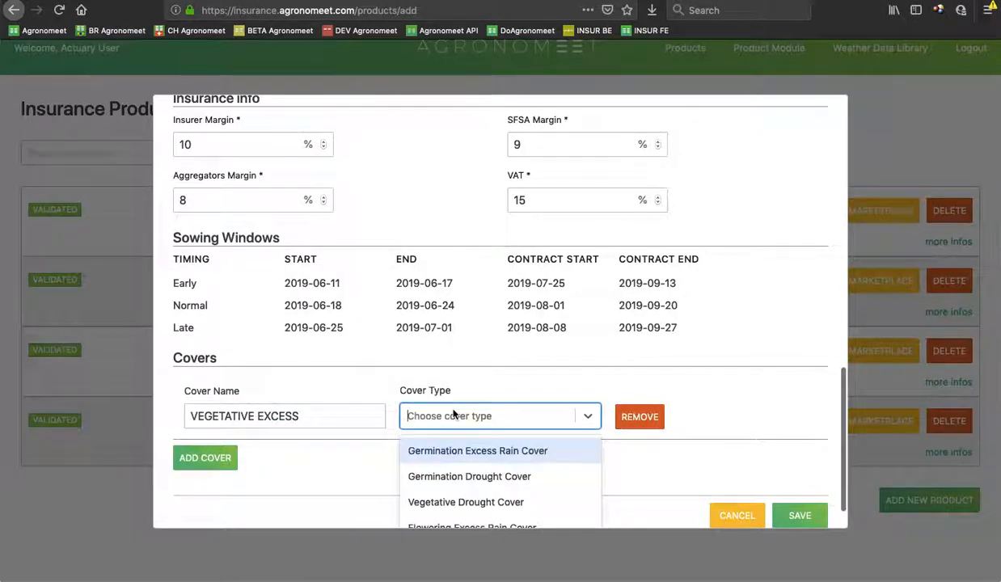
{"action": "left_click", "coordinate": [458, 485]}
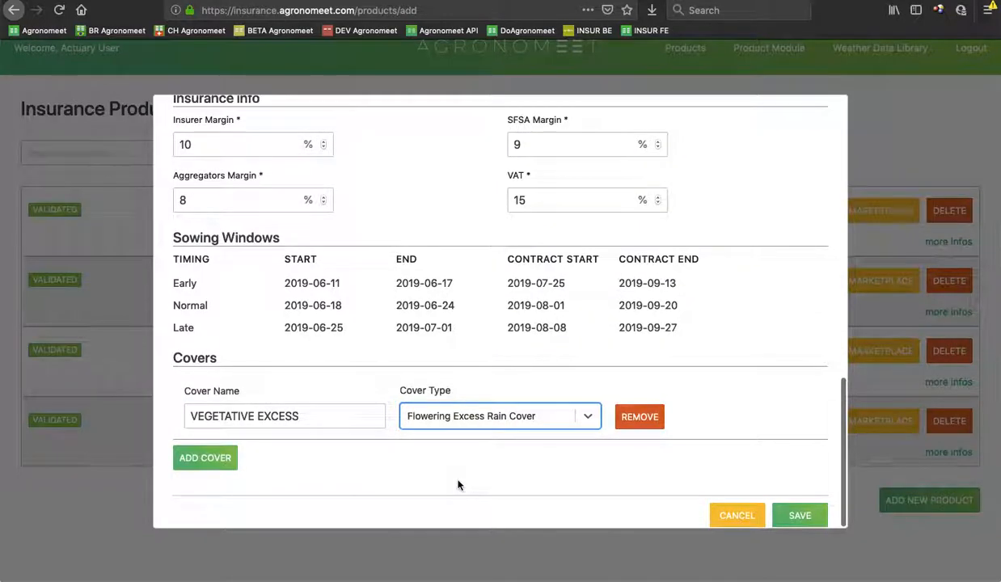
Add a second cover row, leave it blank and save the product.
{"action": "left_click", "coordinate": [191, 469]}
{"action": "scroll", "coordinate": [242, 465], "scroll_direction": "down", "scroll_amount": 2}
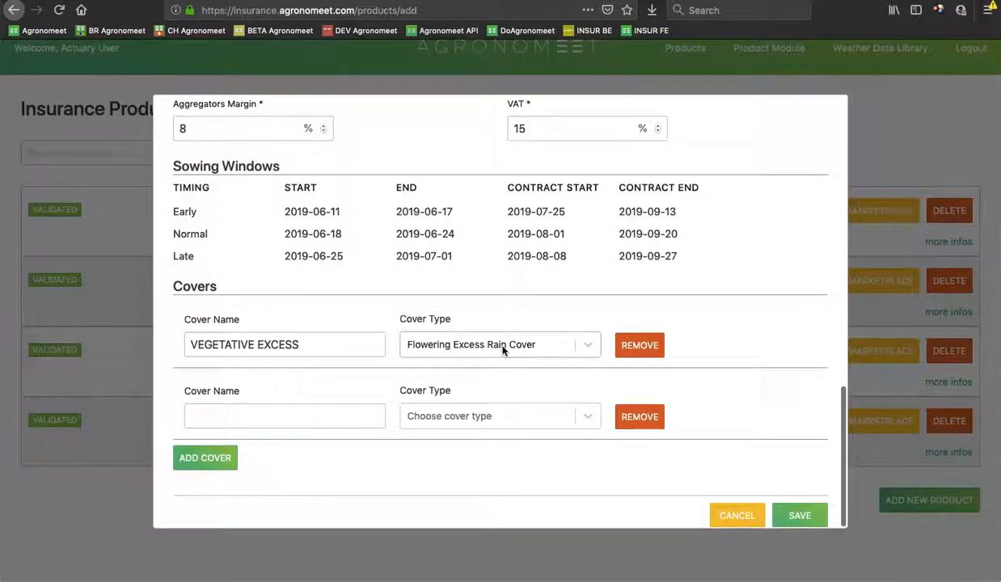
{"action": "left_click", "coordinate": [799, 515]}
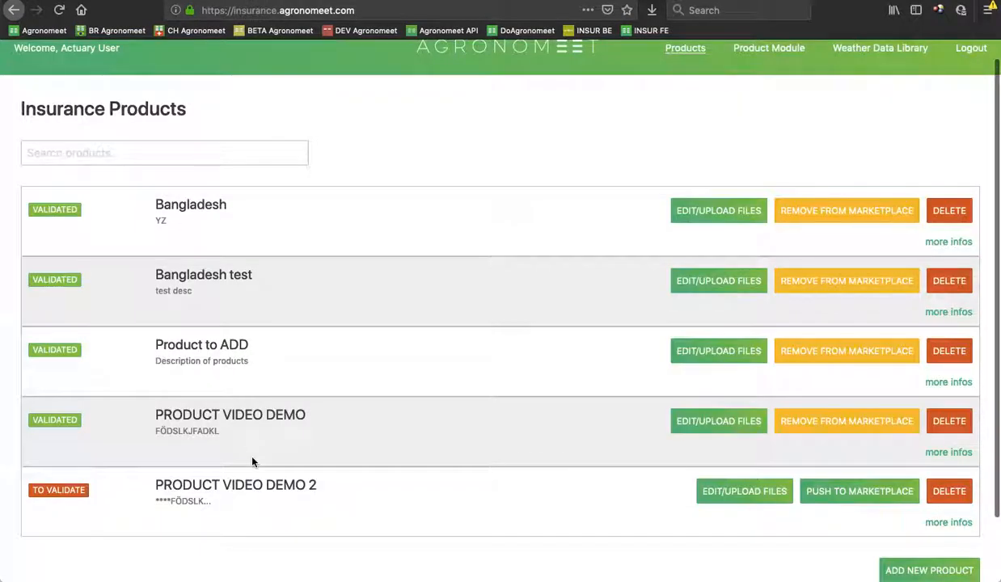
Expand the additional information of PRODUCT VIDEO DEMO 2 and examine its saved details and product files.
{"action": "scroll", "coordinate": [212, 486], "scroll_direction": "down", "scroll_amount": 2}
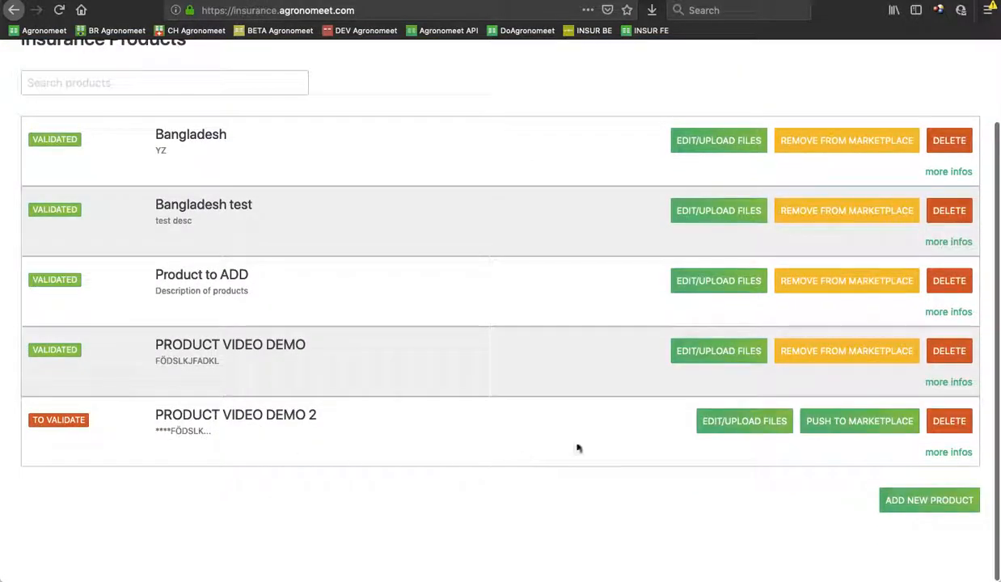
{"action": "left_click", "coordinate": [948, 453]}
{"action": "scroll", "coordinate": [388, 476], "scroll_direction": "down", "scroll_amount": 2}
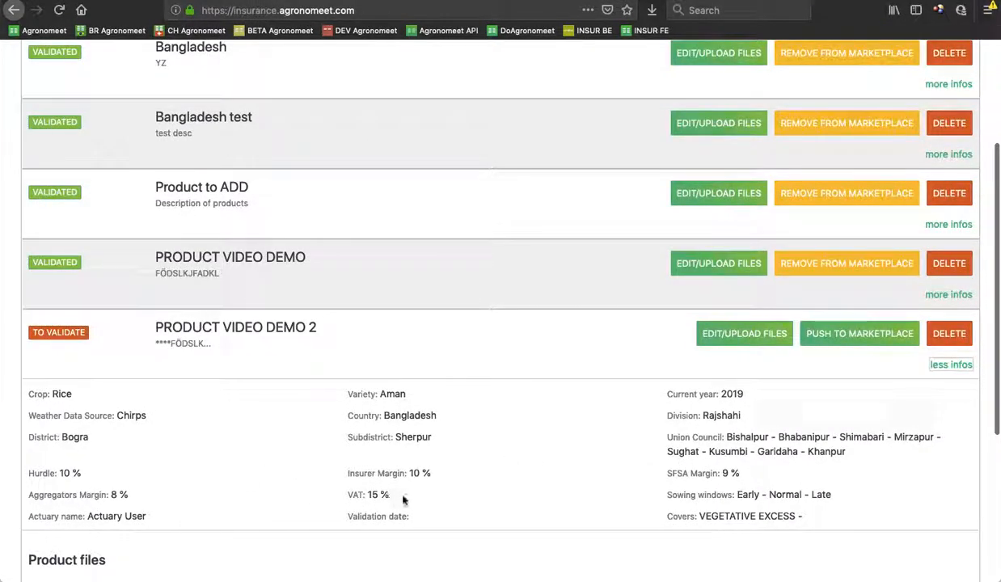
{"action": "scroll", "coordinate": [360, 416], "scroll_direction": "up", "scroll_amount": 1}
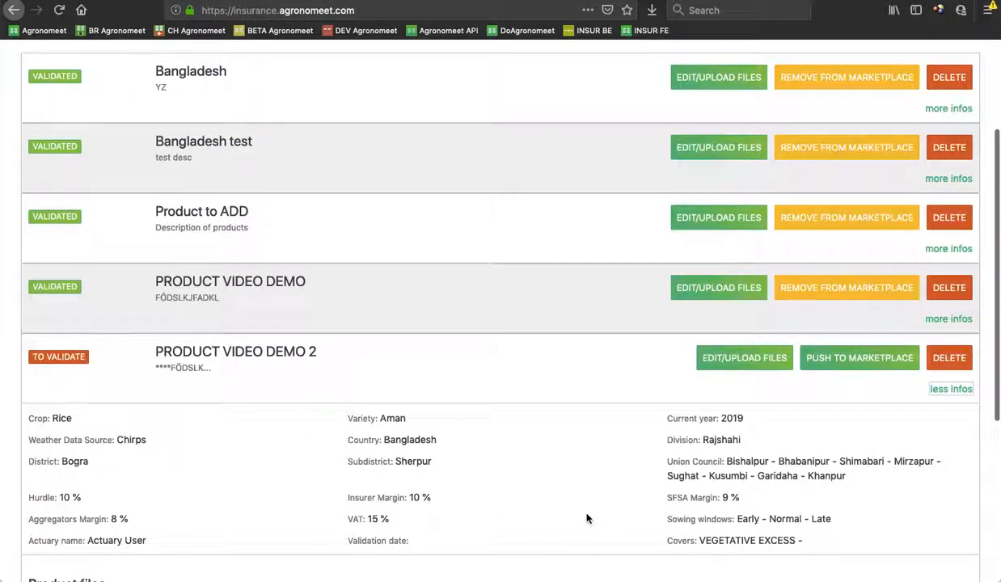
{"action": "scroll", "coordinate": [588, 519], "scroll_direction": "down", "scroll_amount": 2}
{"action": "scroll", "coordinate": [700, 464], "scroll_direction": "up", "scroll_amount": 2}
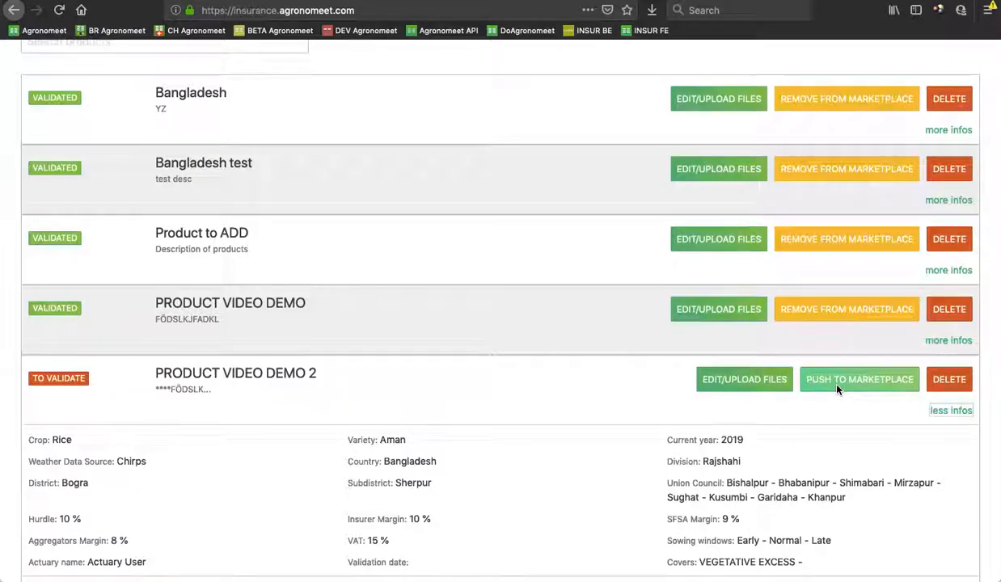
Log out of the actuary account.
{"action": "scroll", "coordinate": [837, 389], "scroll_direction": "up", "scroll_amount": 3}
{"action": "scroll", "coordinate": [893, 174], "scroll_direction": "down", "scroll_amount": 3}
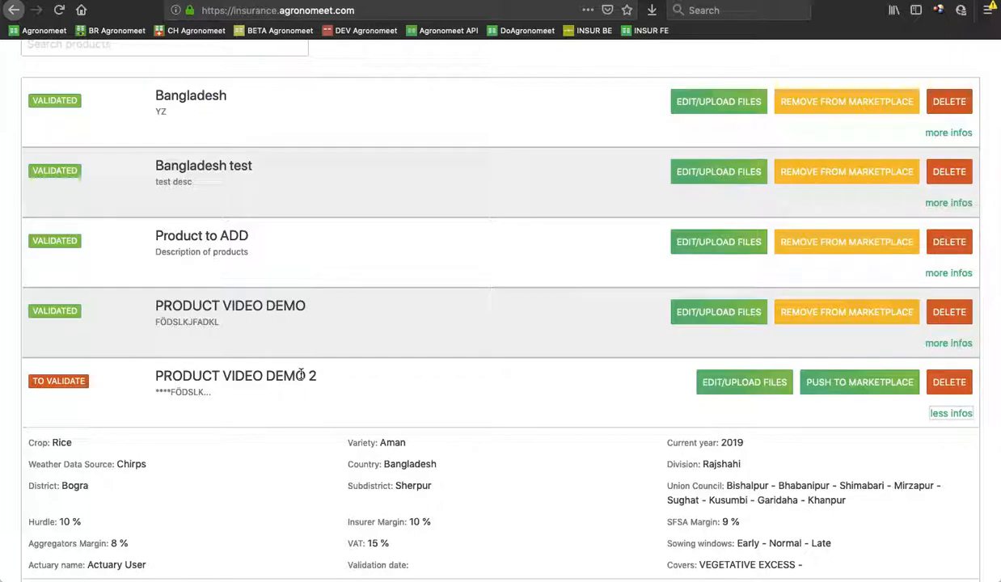
{"action": "scroll", "coordinate": [353, 340], "scroll_direction": "up", "scroll_amount": 3}
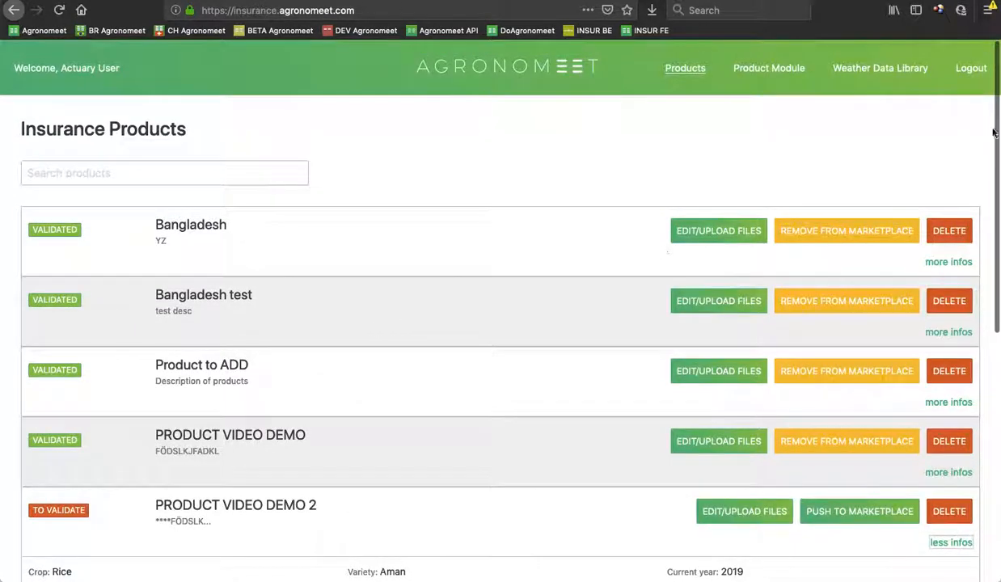
{"action": "left_click", "coordinate": [965, 68]}
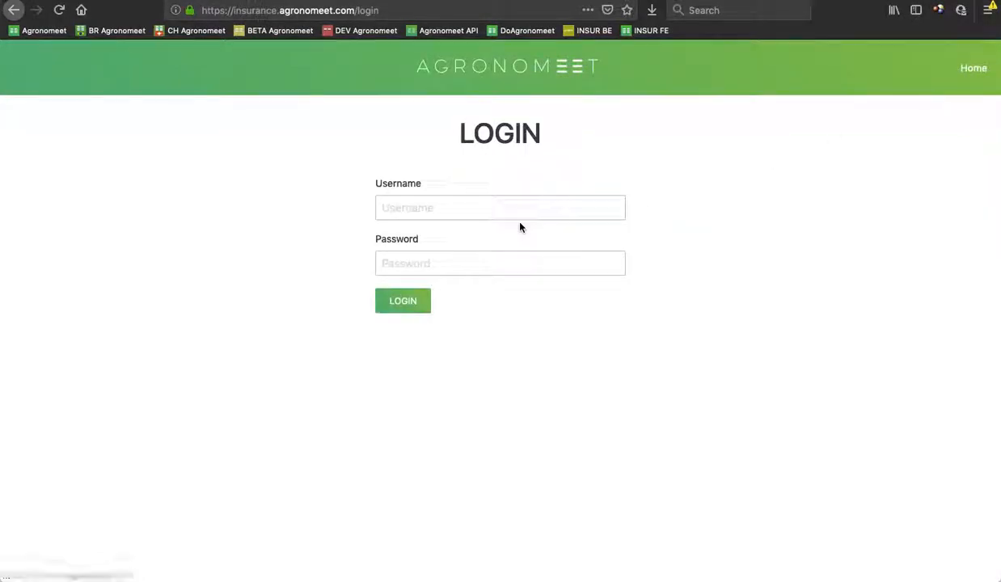
Log in to the salesman account with its saved username and password, check the insurance product list, and log out.
{"action": "left_click", "coordinate": [491, 206]}
{"action": "left_click", "coordinate": [460, 241]}
{"action": "left_click", "coordinate": [404, 310]}
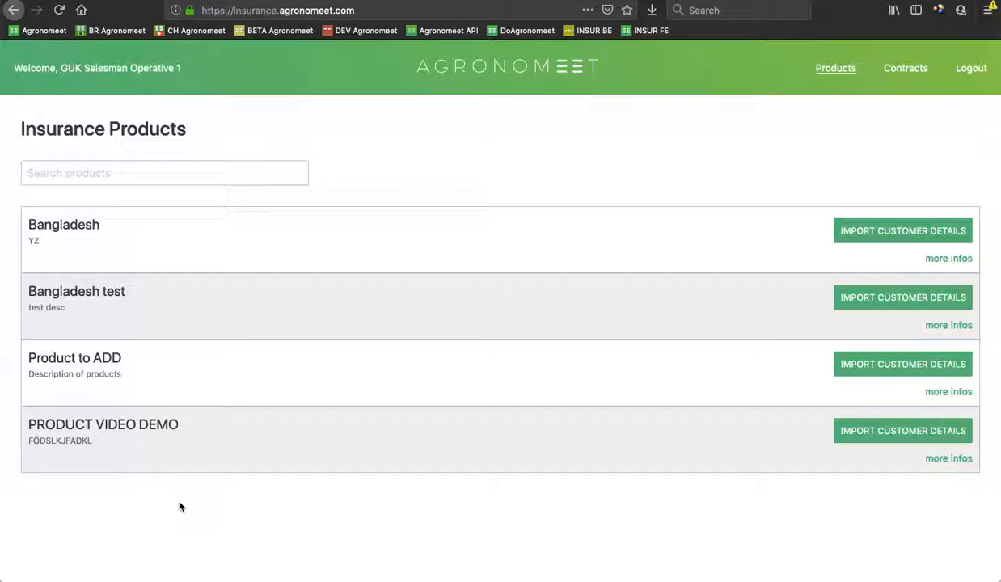
{"action": "left_click", "coordinate": [968, 71]}
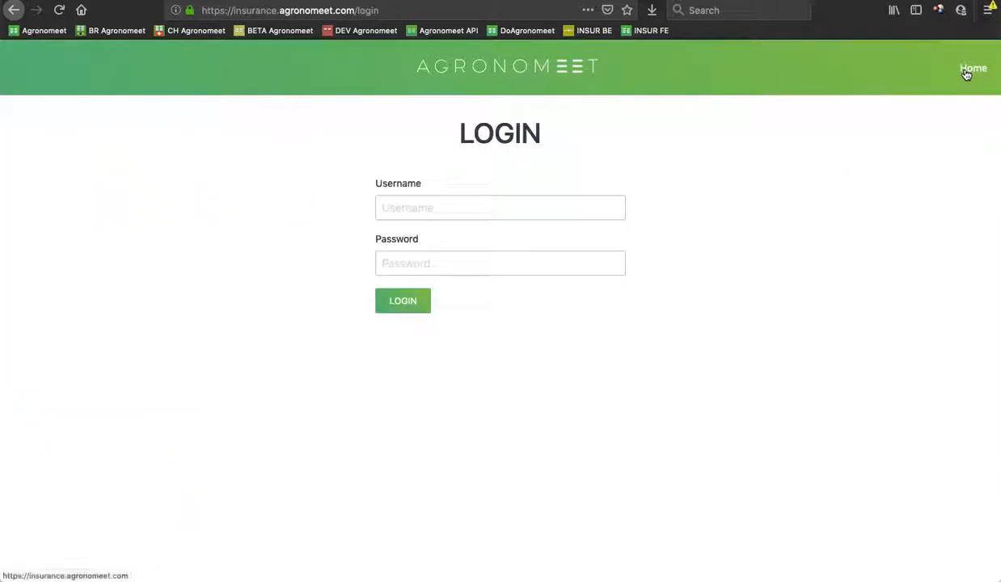
Log in to the actuary account with its saved username and password.
{"action": "left_click", "coordinate": [498, 208]}
{"action": "left_click", "coordinate": [475, 229]}
{"action": "left_click", "coordinate": [389, 308]}
Push PRODUCT VIDEO DEMO 2 to the marketplace and log out of the actuary account.
{"action": "scroll", "coordinate": [387, 309], "scroll_direction": "down", "scroll_amount": 2}
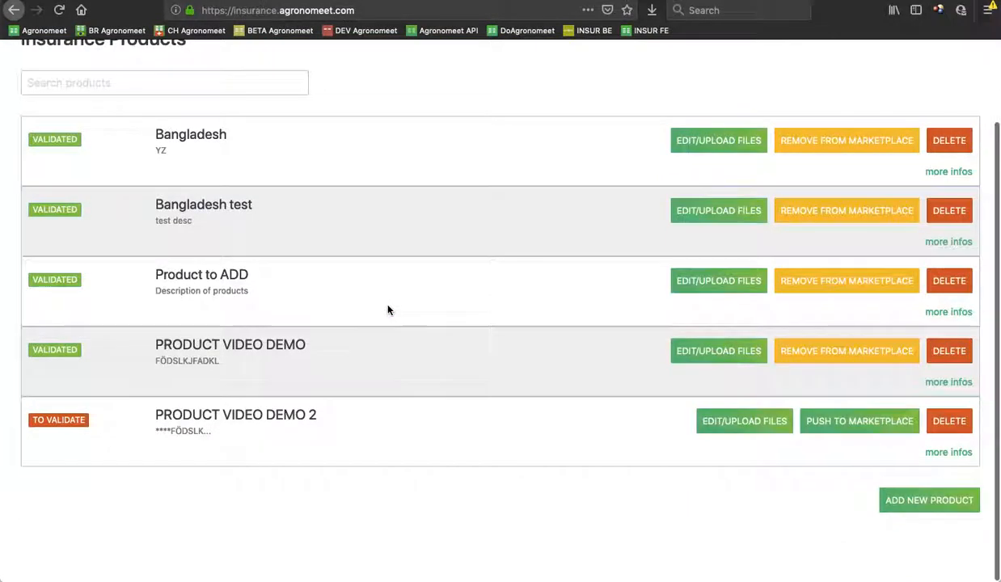
{"action": "left_click", "coordinate": [842, 427]}
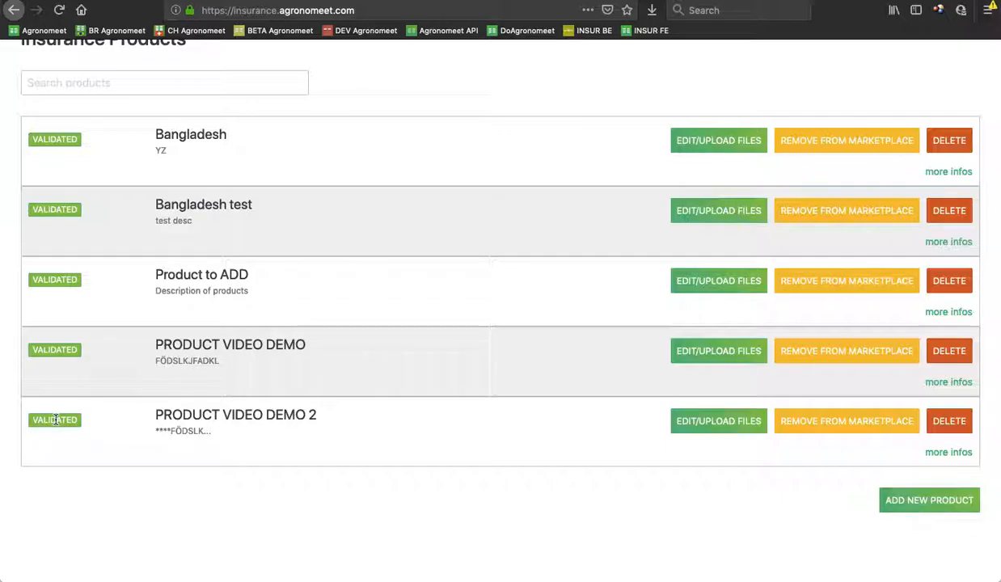
{"action": "scroll", "coordinate": [500, 253], "scroll_direction": "up", "scroll_amount": 2}
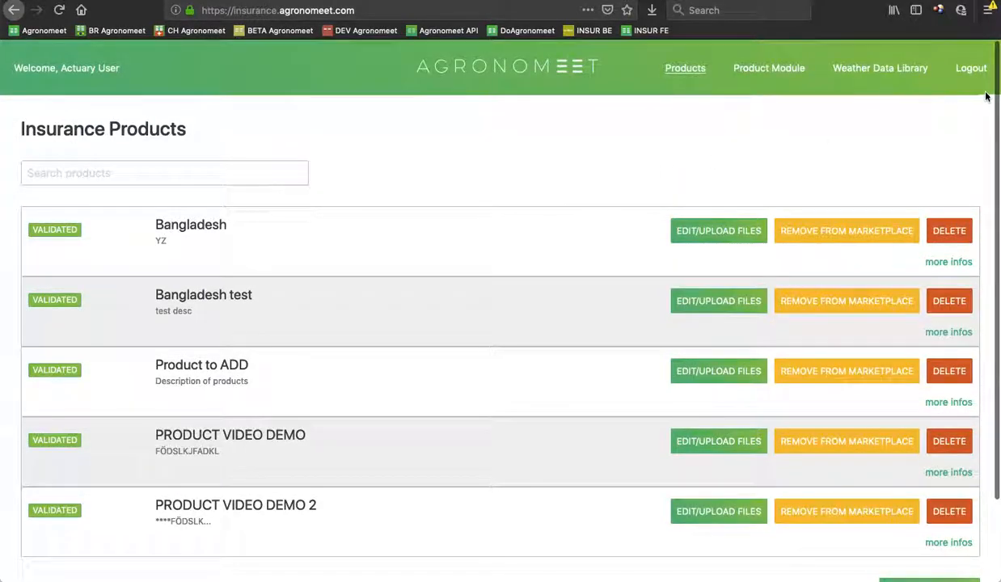
{"action": "left_click", "coordinate": [975, 68]}
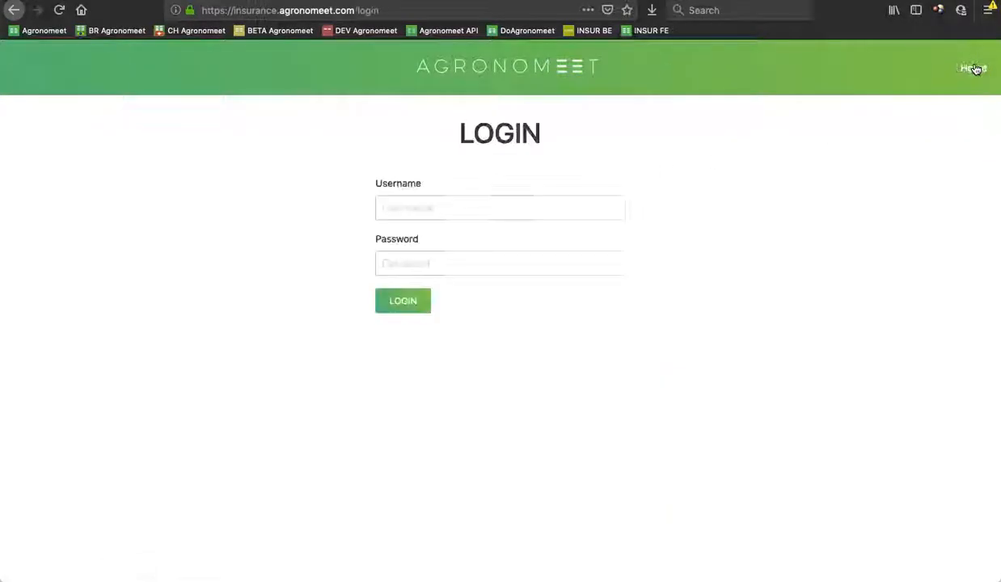
Log in to the salesman account using the saved username and password.
{"action": "left_click", "coordinate": [454, 208]}
{"action": "left_click", "coordinate": [434, 241]}
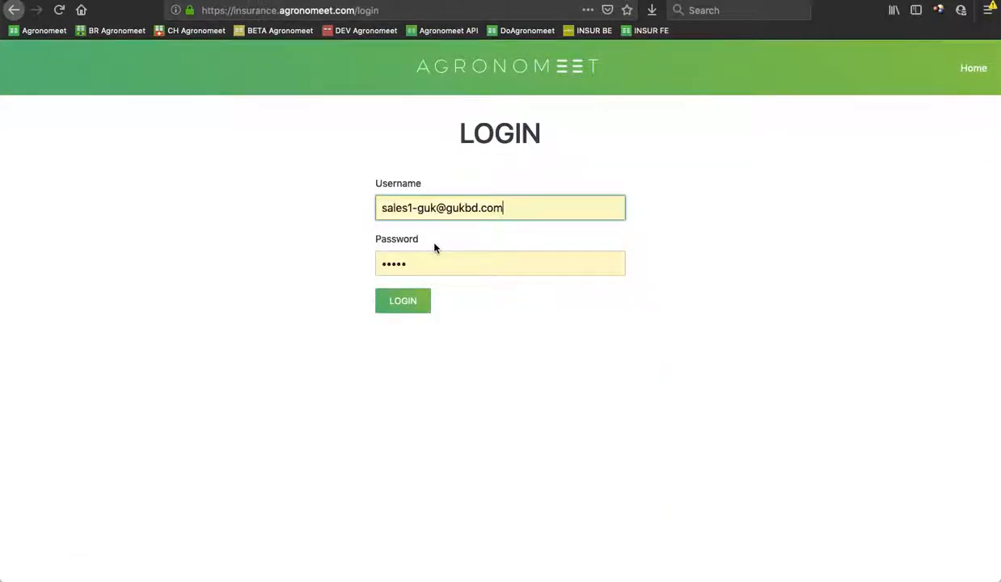
{"action": "left_click", "coordinate": [422, 307]}
Expand the additional information of PRODUCT VIDEO DEMO 2 in the salesman's product list and examine its details and product files.
{"action": "scroll", "coordinate": [420, 307], "scroll_direction": "down", "scroll_amount": 1}
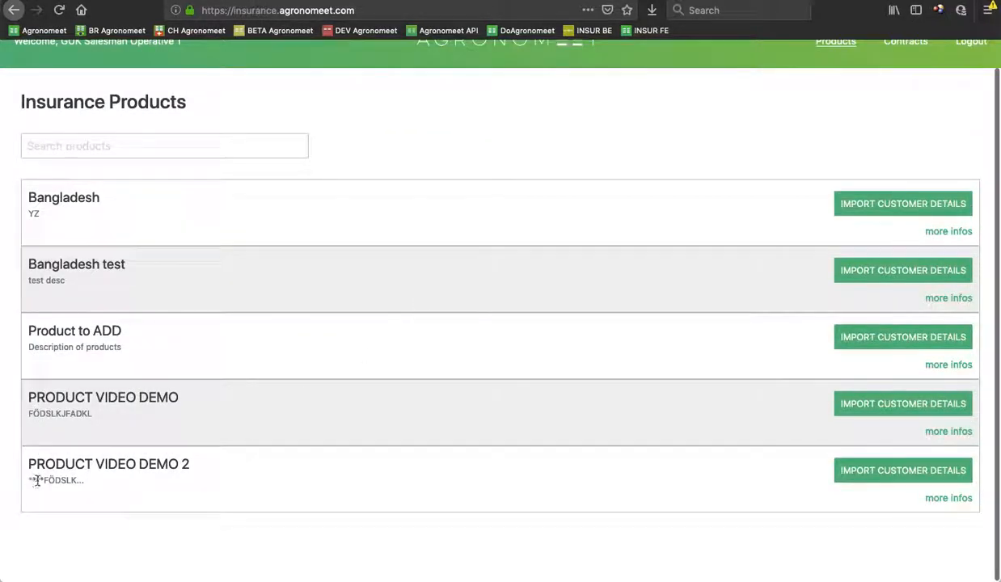
{"action": "left_click", "coordinate": [949, 498]}
{"action": "scroll", "coordinate": [849, 560], "scroll_direction": "down", "scroll_amount": 5}
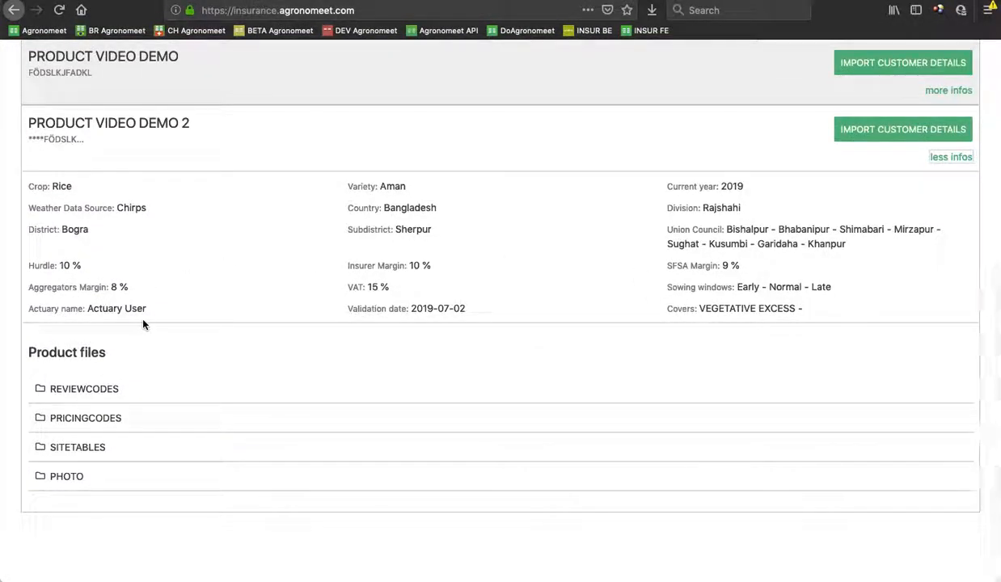
{"action": "scroll", "coordinate": [143, 323], "scroll_direction": "up", "scroll_amount": 5}
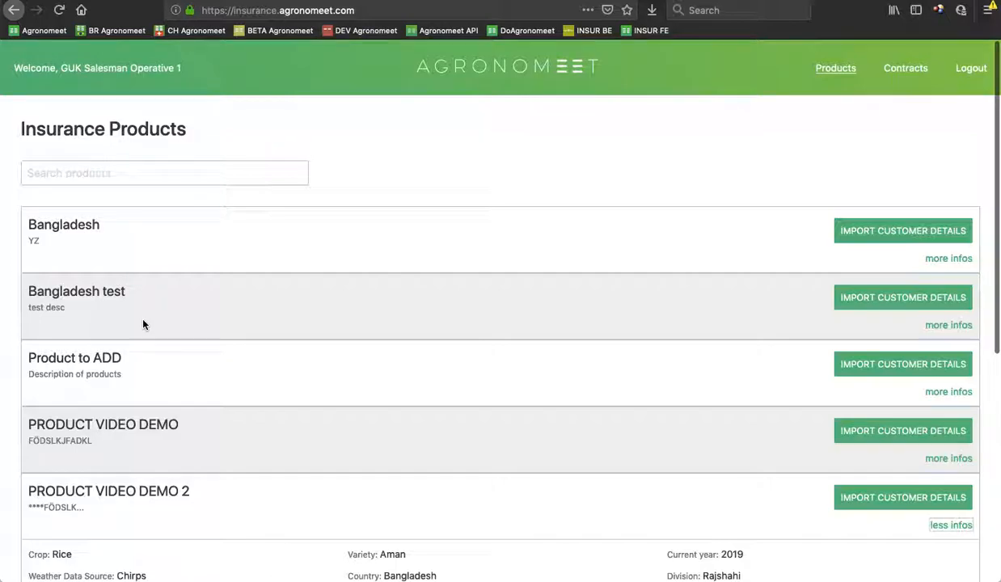